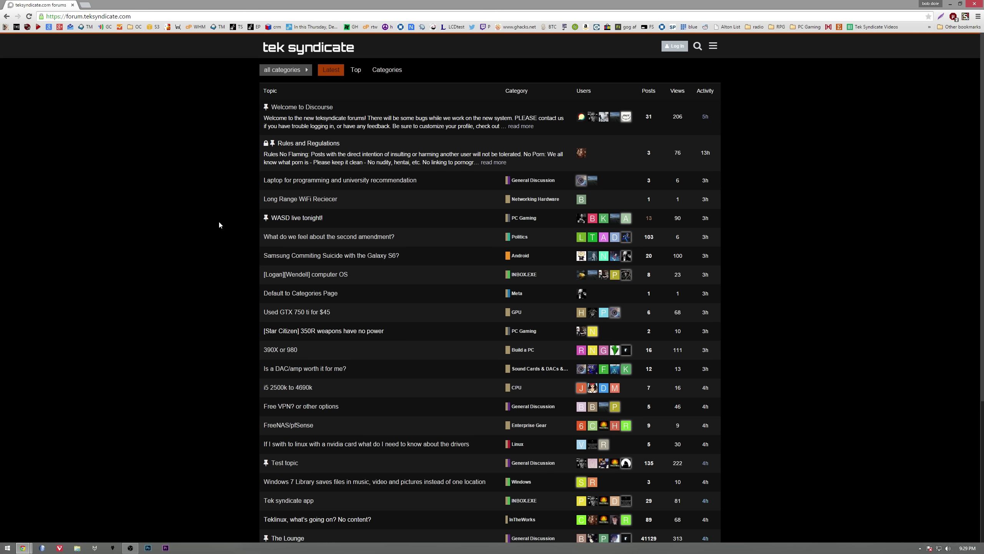
Step: Look through the forum's latest topics and open the categories overview to browse its sections
scroll(234, 255, down, 5)
scroll(224, 319, up, 5)
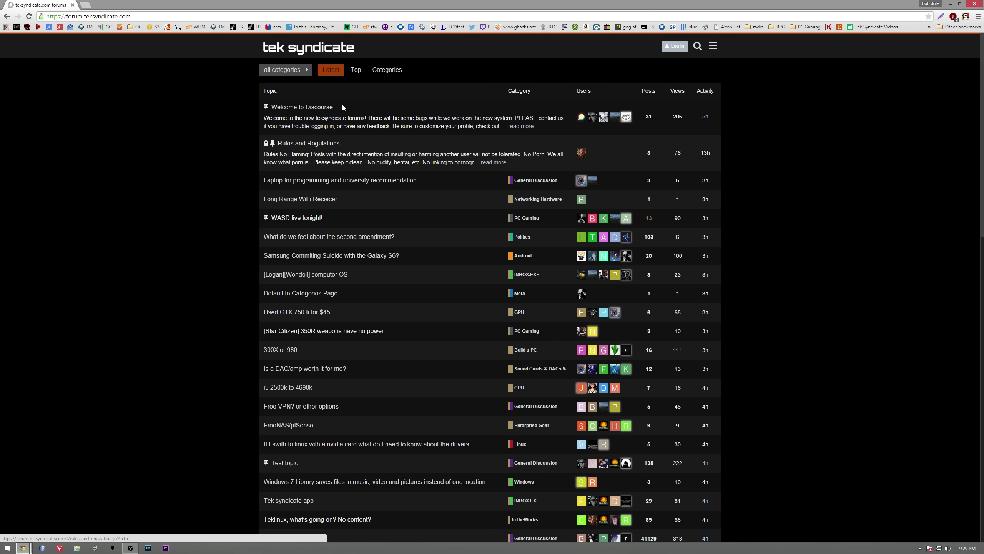
click(357, 74)
click(386, 70)
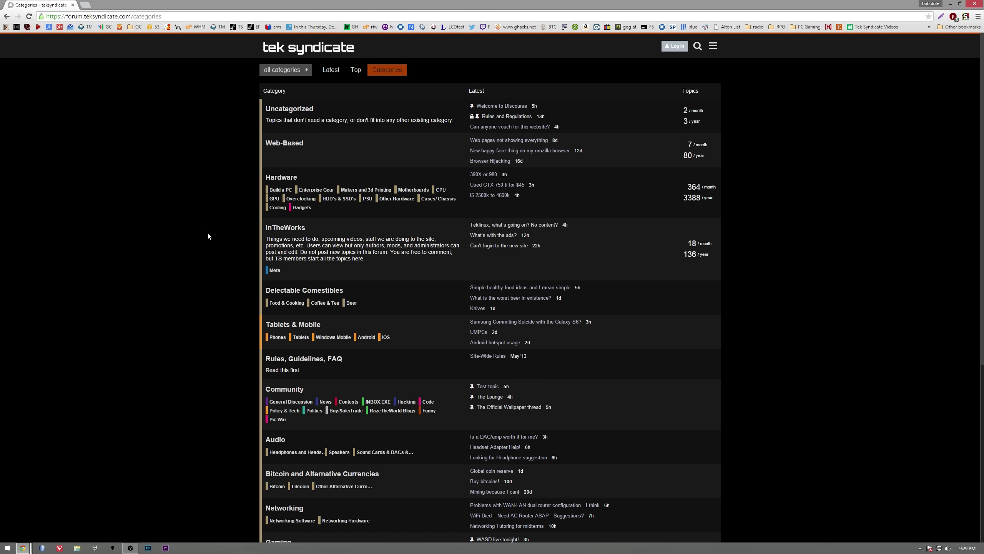
scroll(203, 297, down, 2)
scroll(276, 114, up, 2)
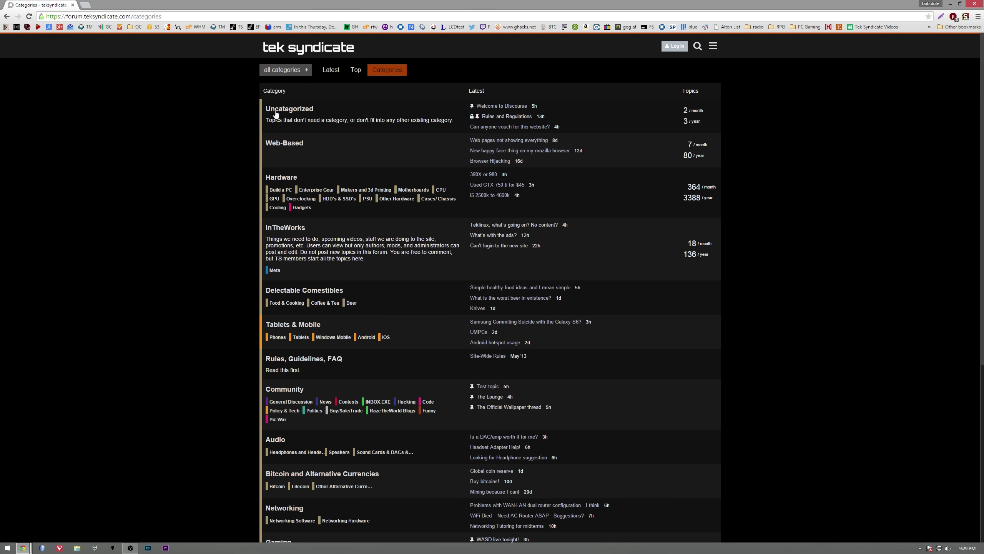
Step: Return to the latest topics, filter them to the Hardware category, browse its subforums and topics, and go back to the forum home page
click(329, 70)
click(307, 71)
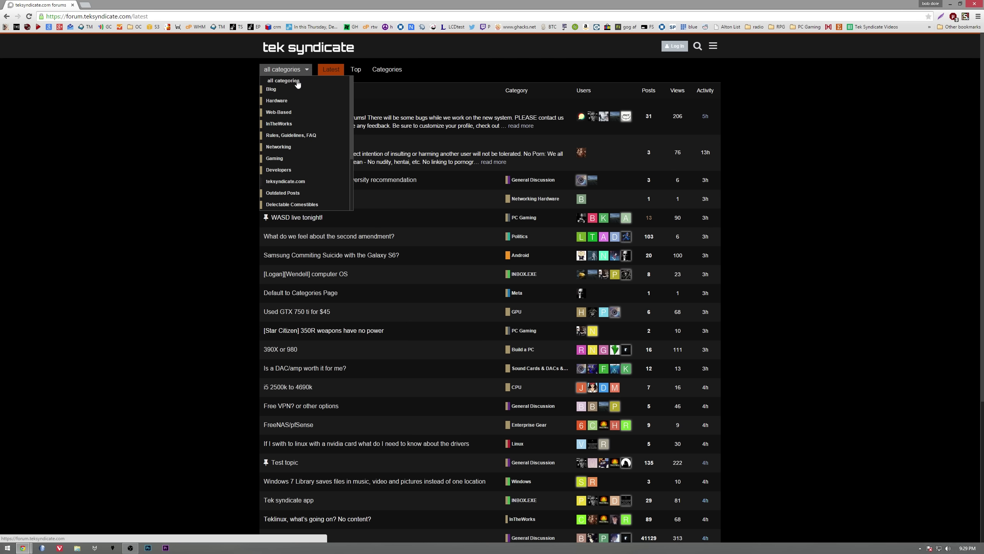
click(286, 103)
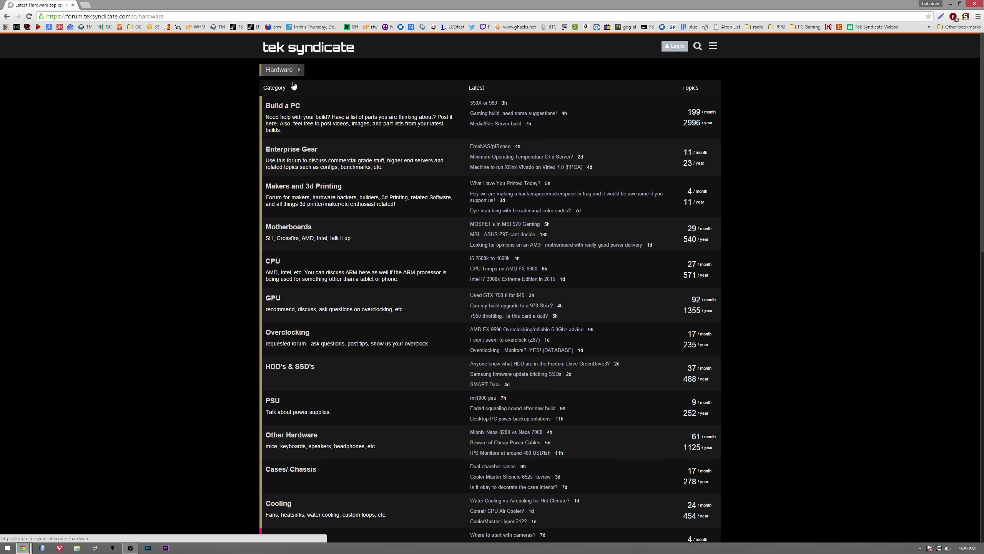
scroll(206, 228, down, 7)
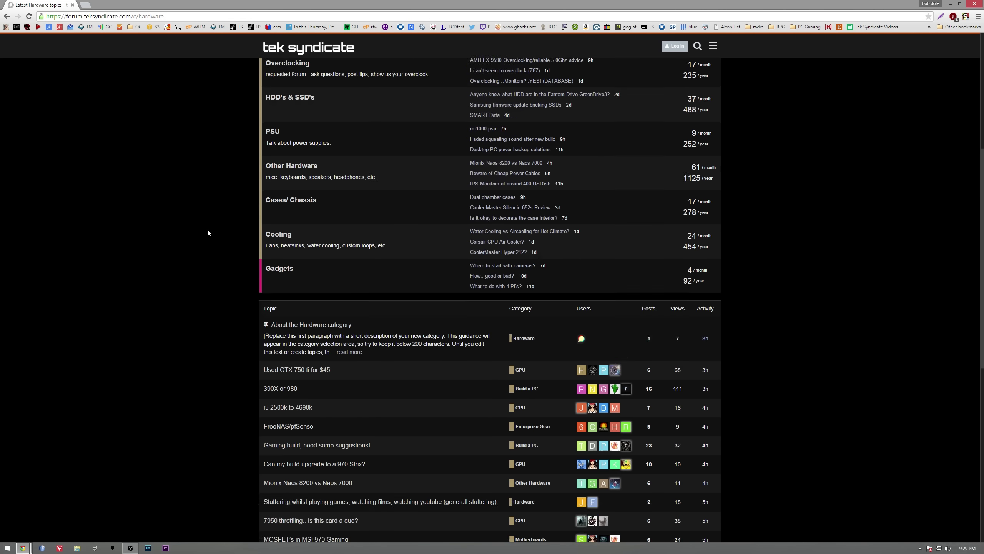
scroll(208, 231, up, 7)
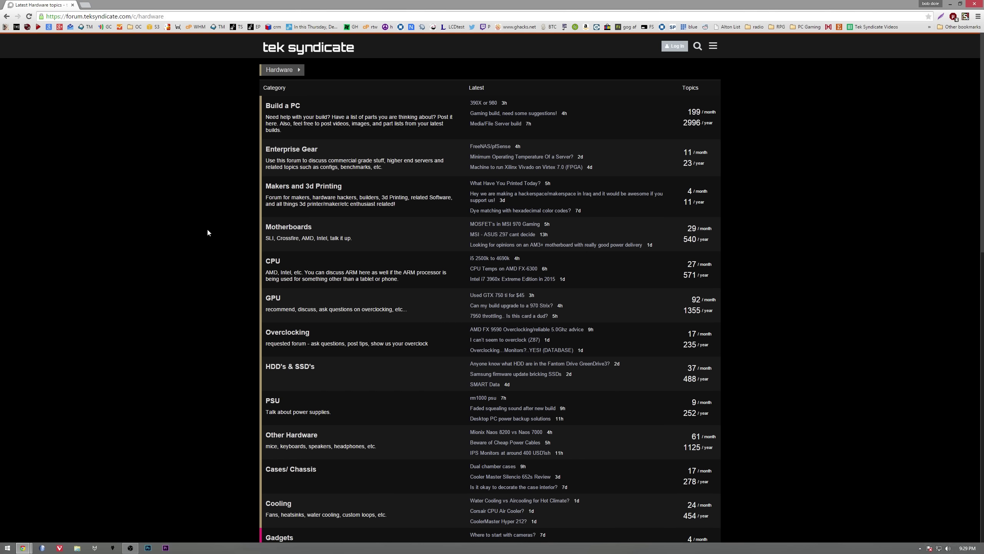
scroll(207, 232, down, 8)
scroll(220, 303, up, 8)
click(293, 53)
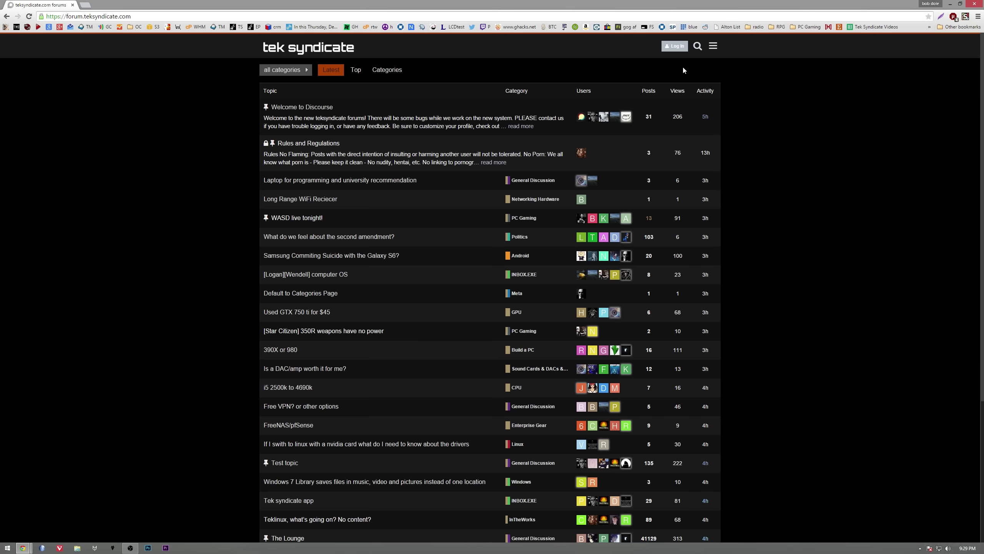
Step: View the forum's search and the site menu with its links and category list, and close the menu
click(702, 49)
click(713, 46)
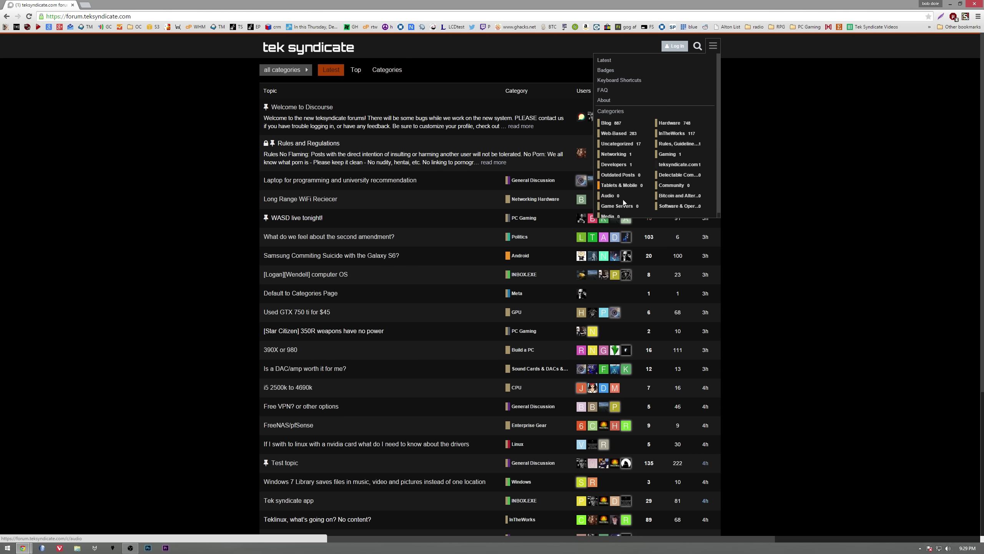
click(767, 195)
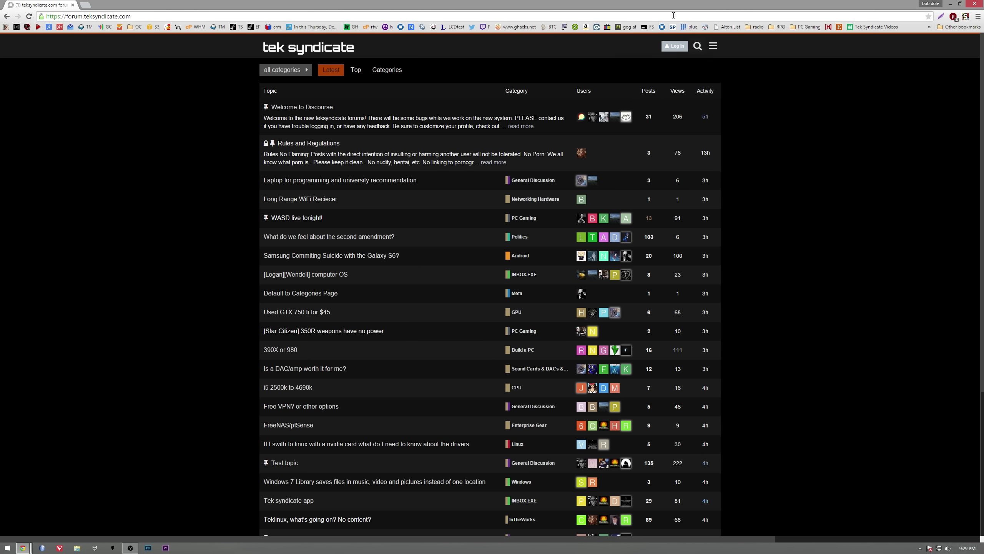
Step: Log in to the forum, open the account's own profile page and highlight its bio text
click(676, 47)
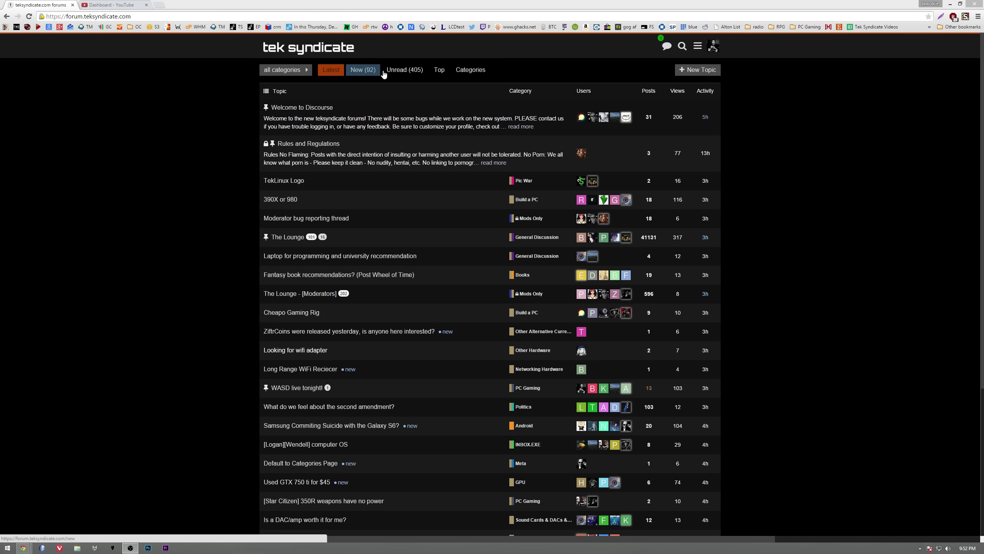
click(714, 46)
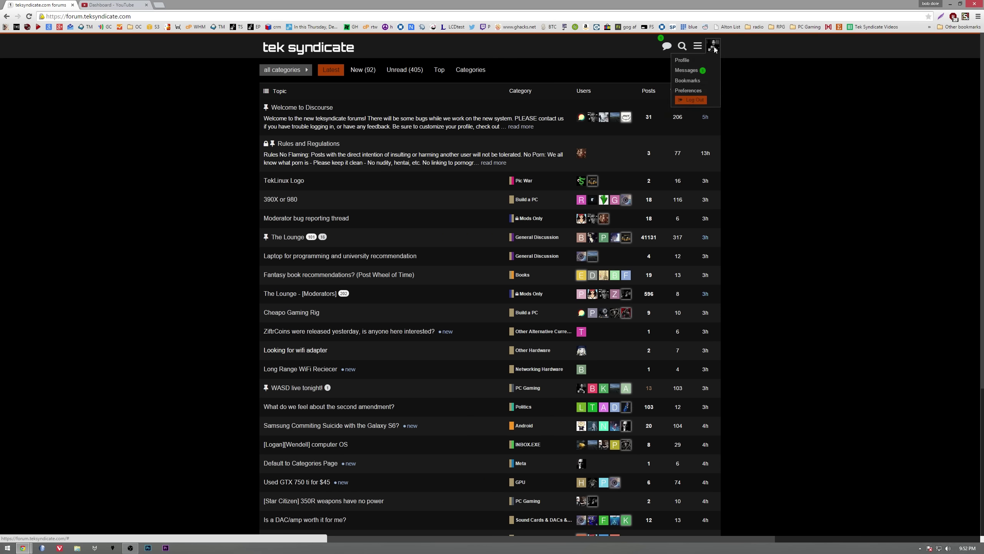
click(691, 63)
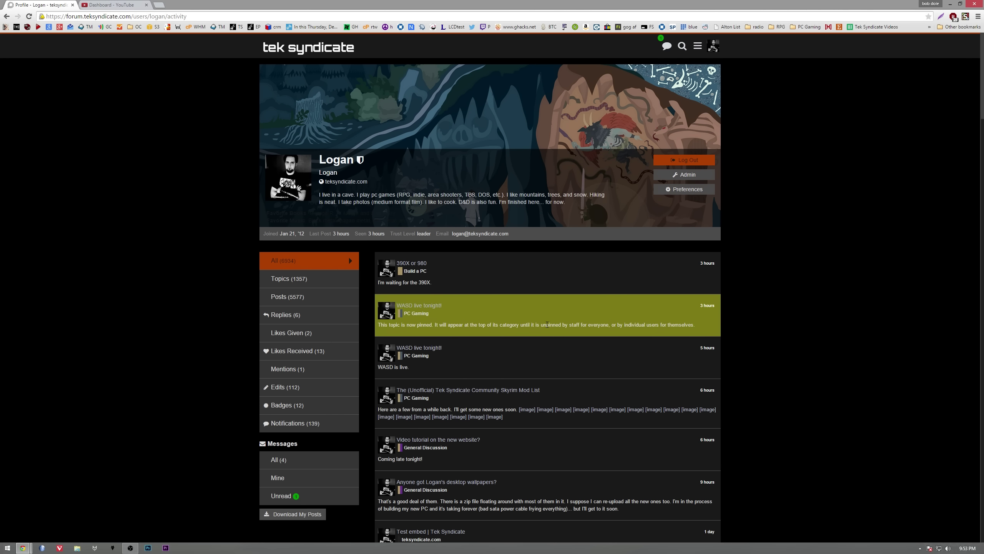
drag(422, 218, 267, 213)
click(476, 201)
Step: Open the profile's preferences and look over the picture, background and about-me settings
click(704, 192)
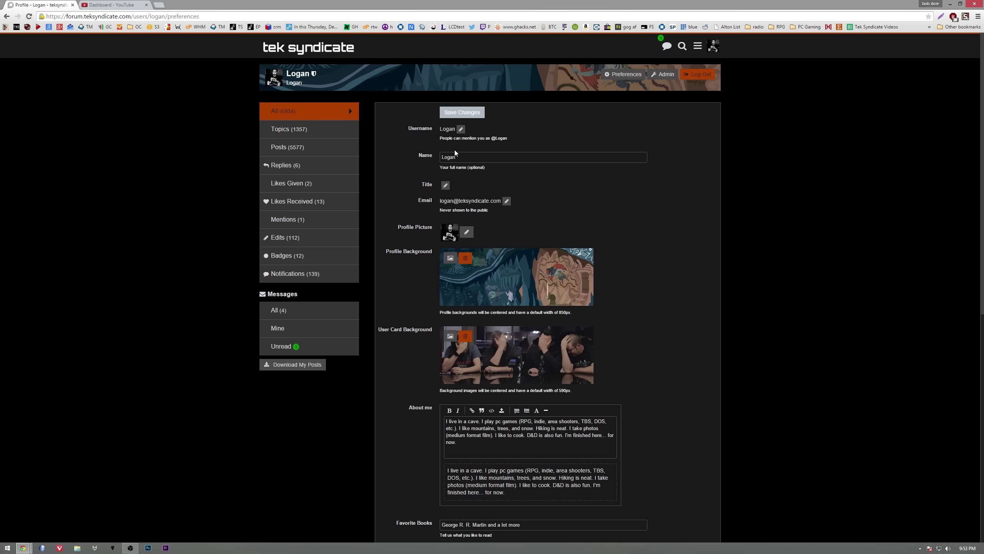
scroll(458, 172, down, 3)
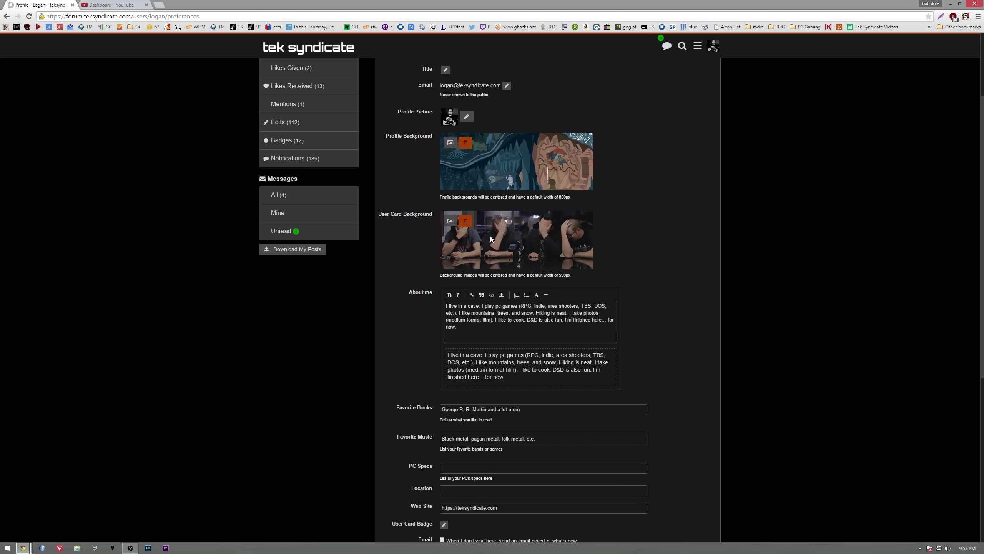
scroll(489, 248, up, 3)
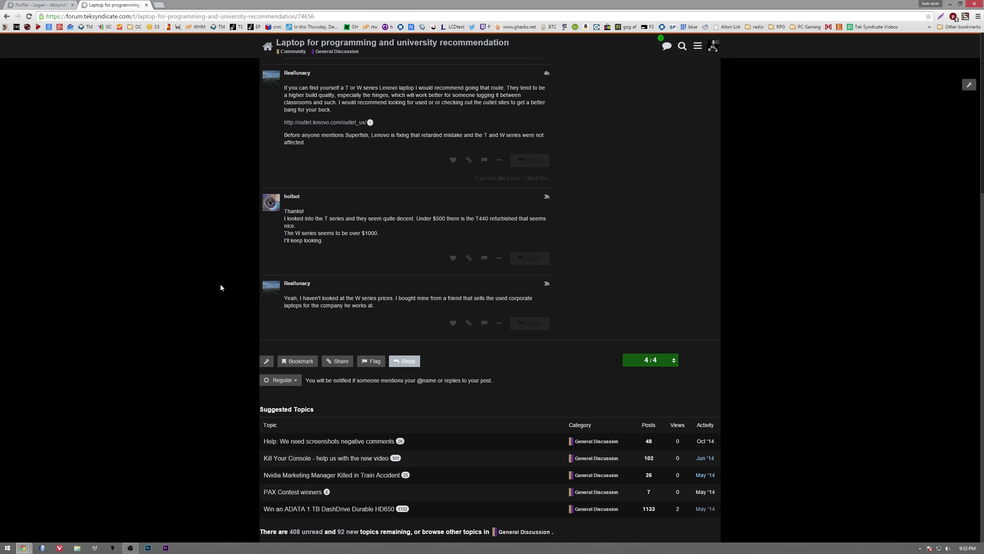
Step: In the "Laptop for programming and university recommendation" topic, view the user cards of the first two posters
scroll(220, 283, up, 10)
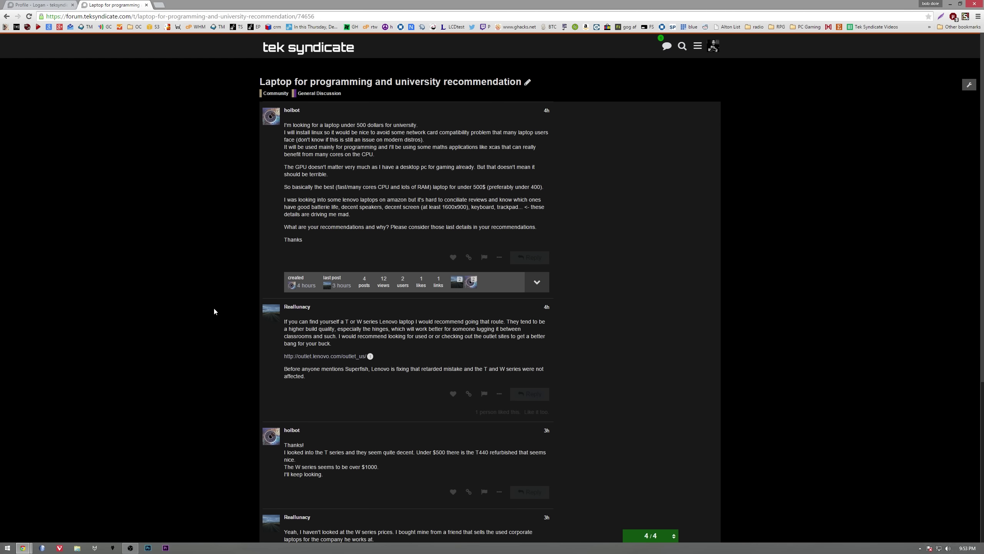
click(273, 117)
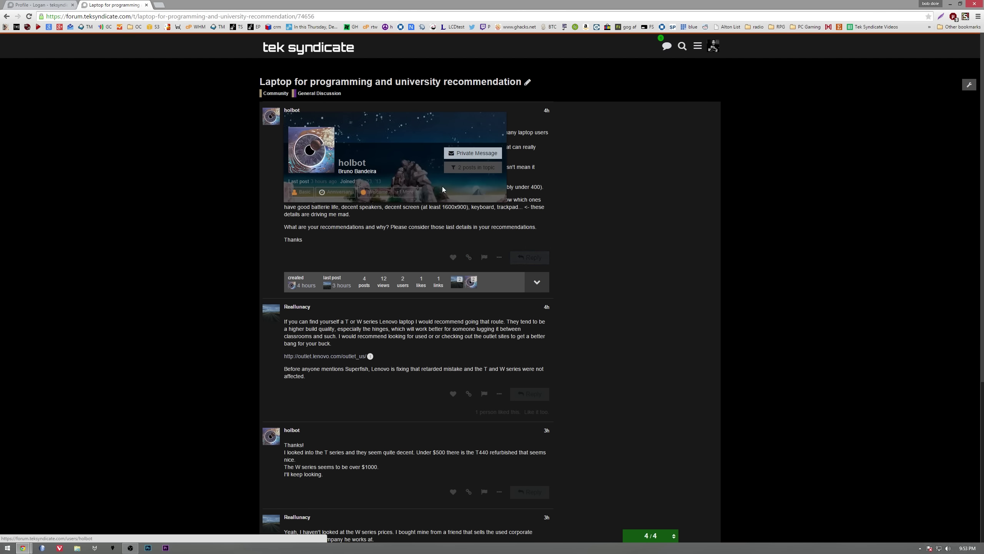
click(297, 307)
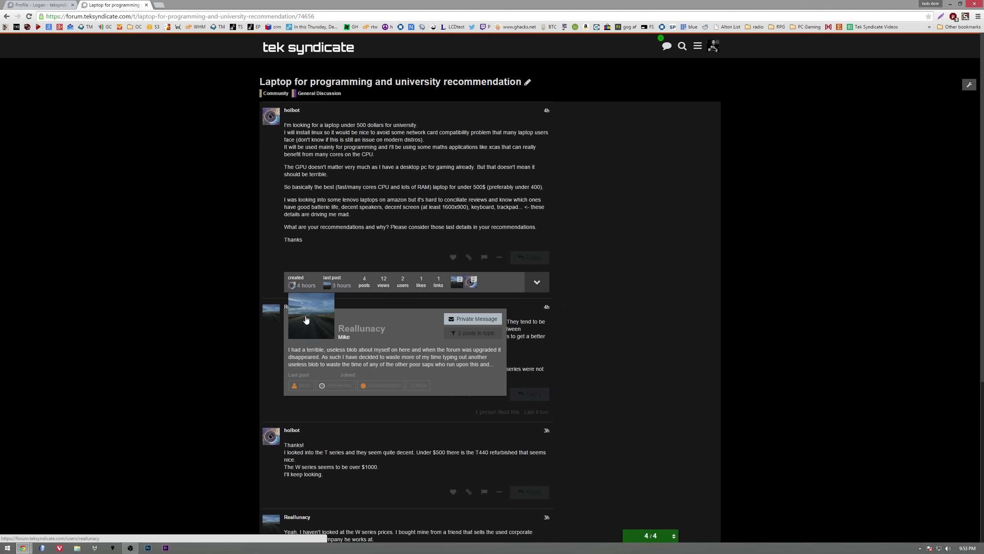
Step: Go back to the profile preferences and review the personal details, email, tracking and category settings
click(38, 4)
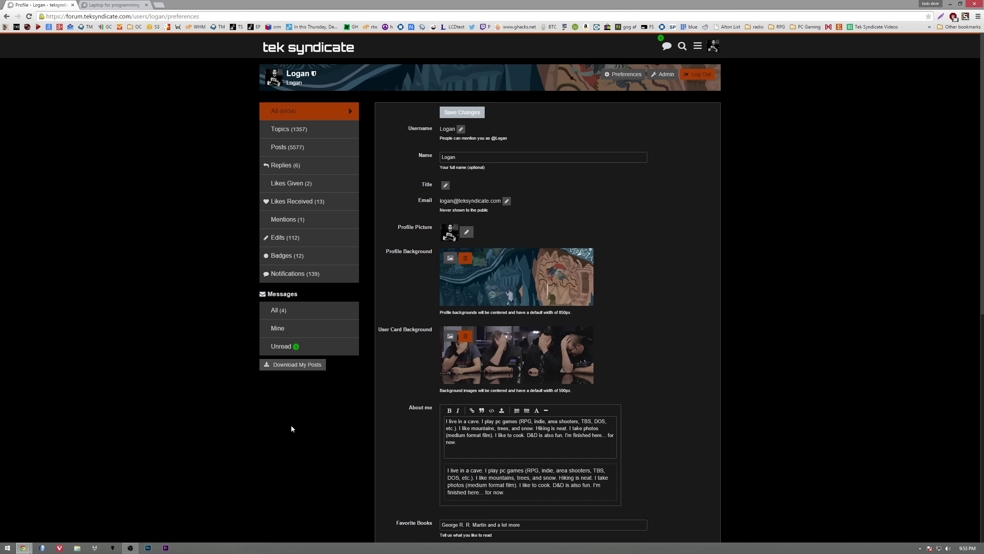
scroll(291, 429, down, 3)
scroll(474, 377, down, 4)
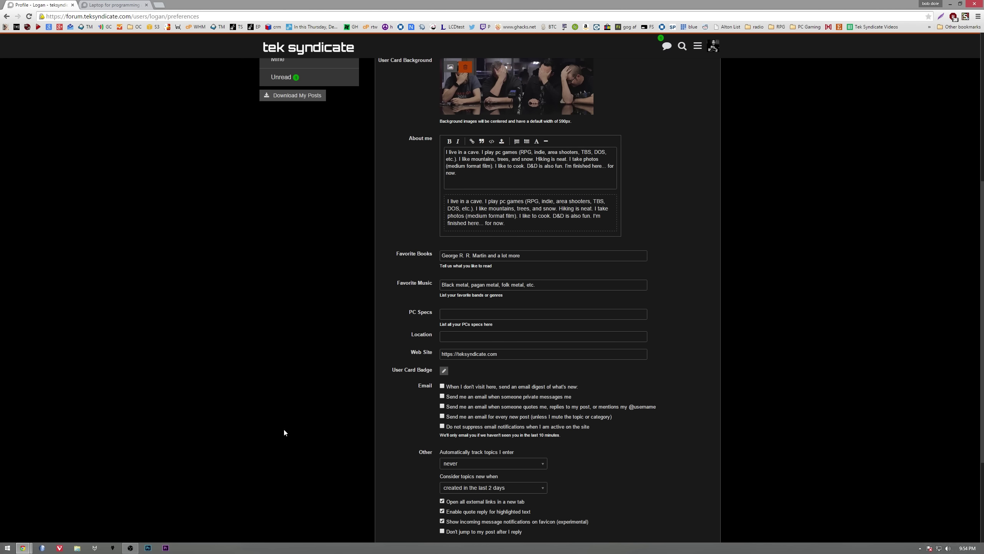
scroll(411, 393, down, 3)
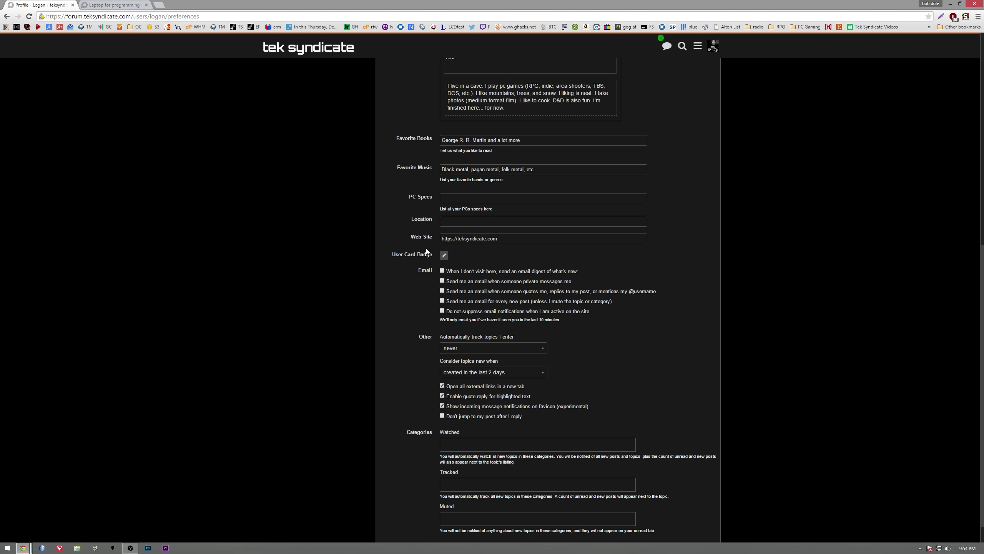
scroll(377, 328, down, 1)
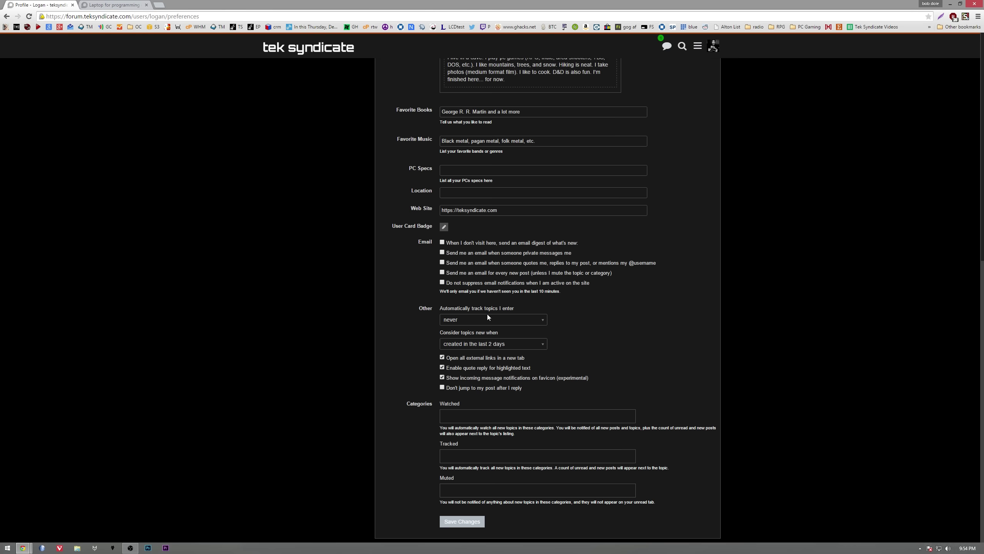
Step: Examine the choices for automatically tracking entered topics and the Watched and Tracked category settings
click(472, 321)
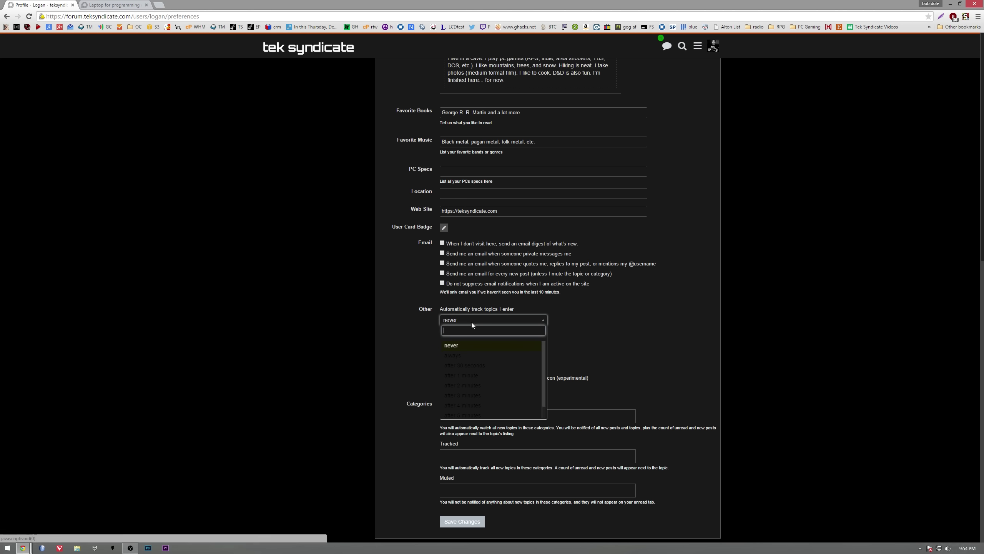
click(379, 309)
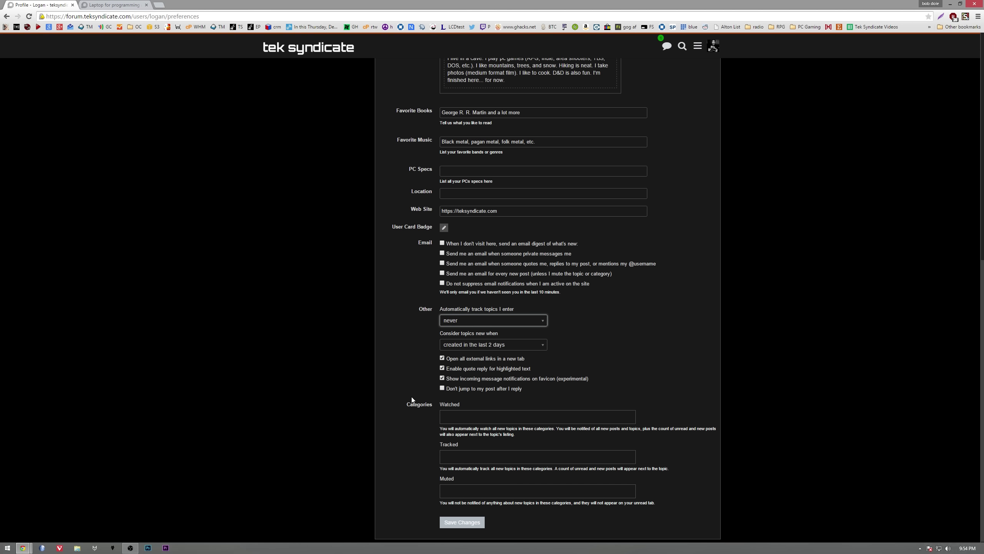
scroll(413, 396, down, 1)
click(449, 412)
click(456, 415)
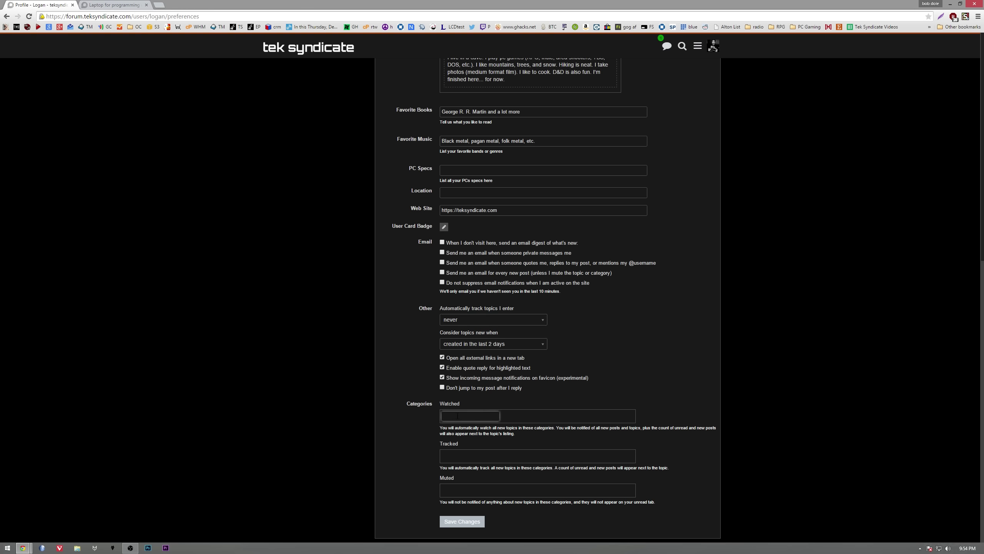
click(461, 458)
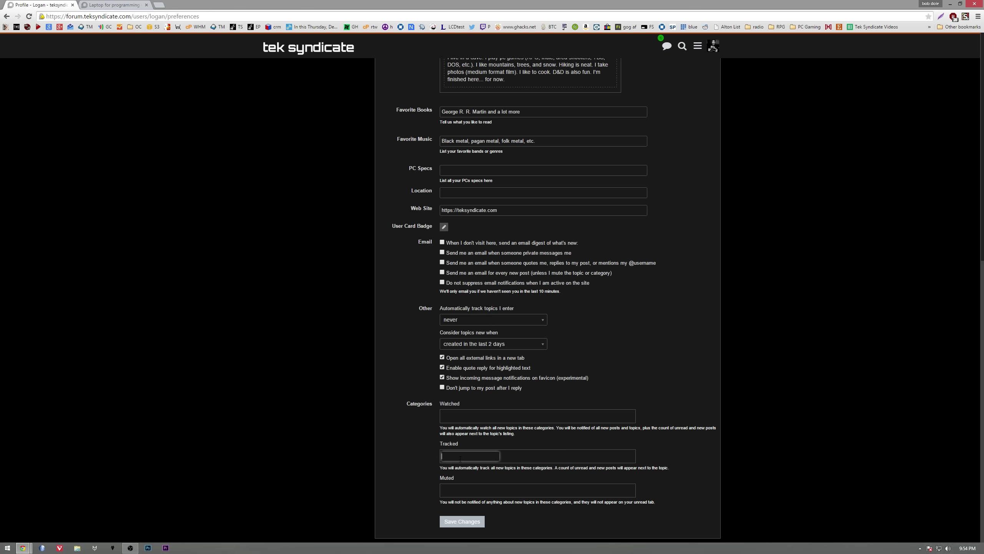
Step: Add Hardware to the muted categories and save the preferences
click(454, 491)
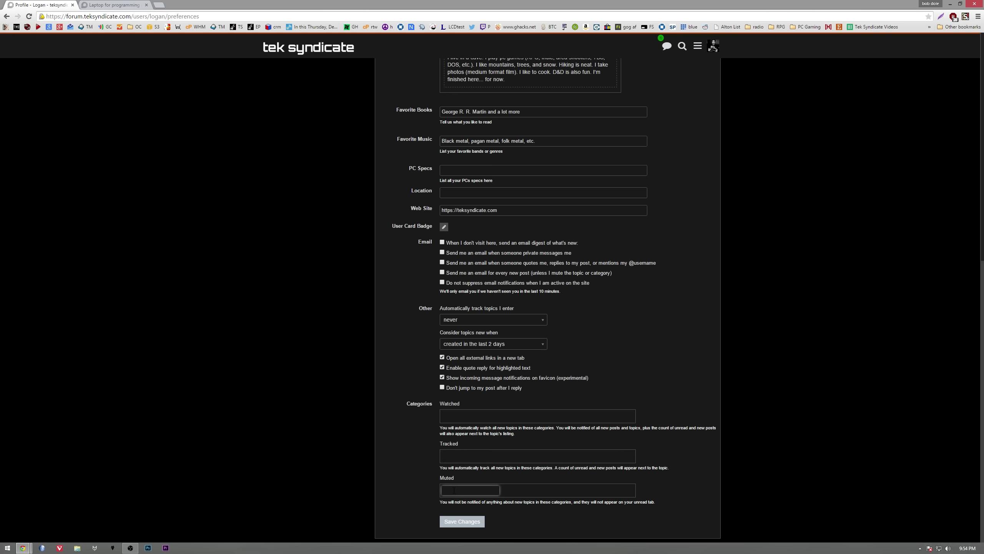
click(454, 491)
scroll(464, 503, down, 2)
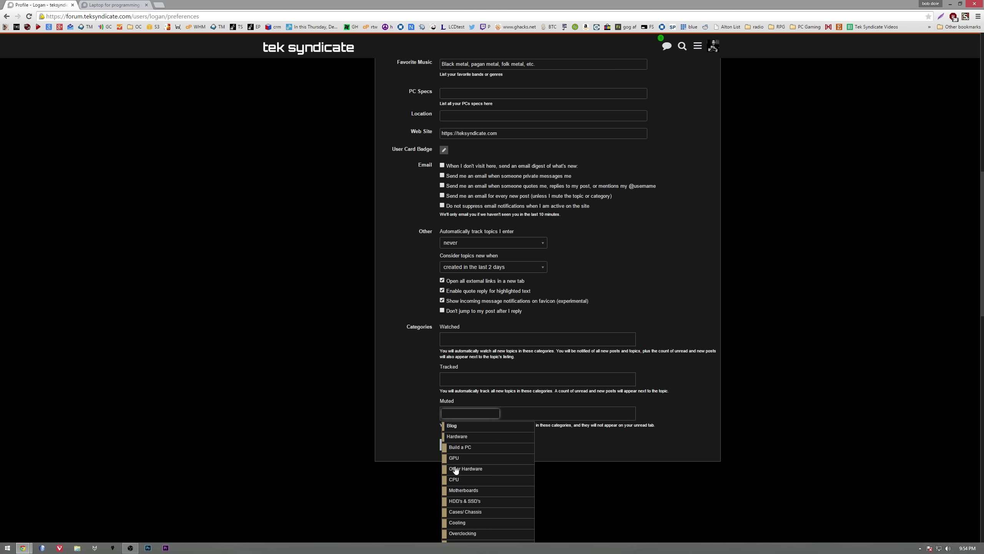
click(456, 438)
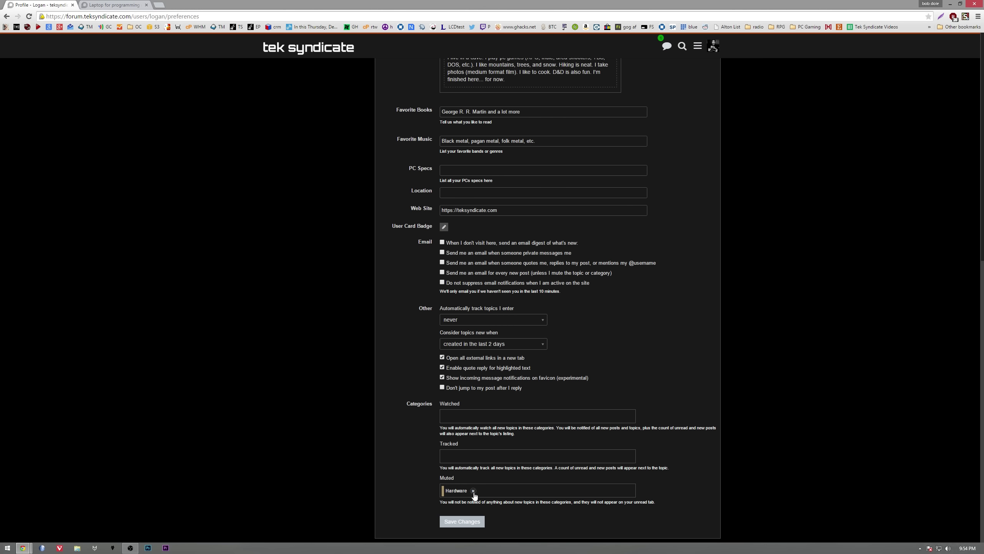
click(465, 523)
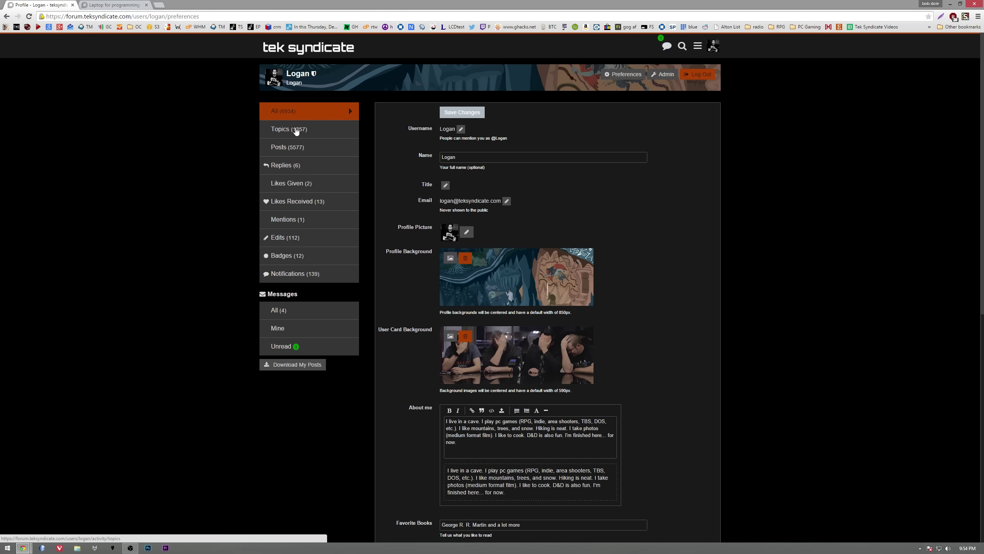
Step: Browse the profile's activity by topics, posts, replies, likes given and likes received
click(296, 131)
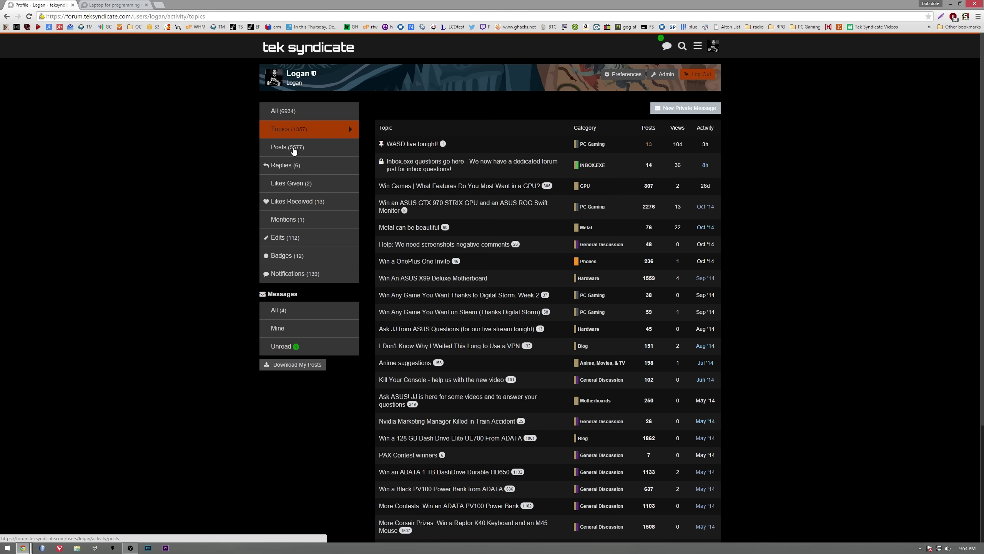
click(292, 150)
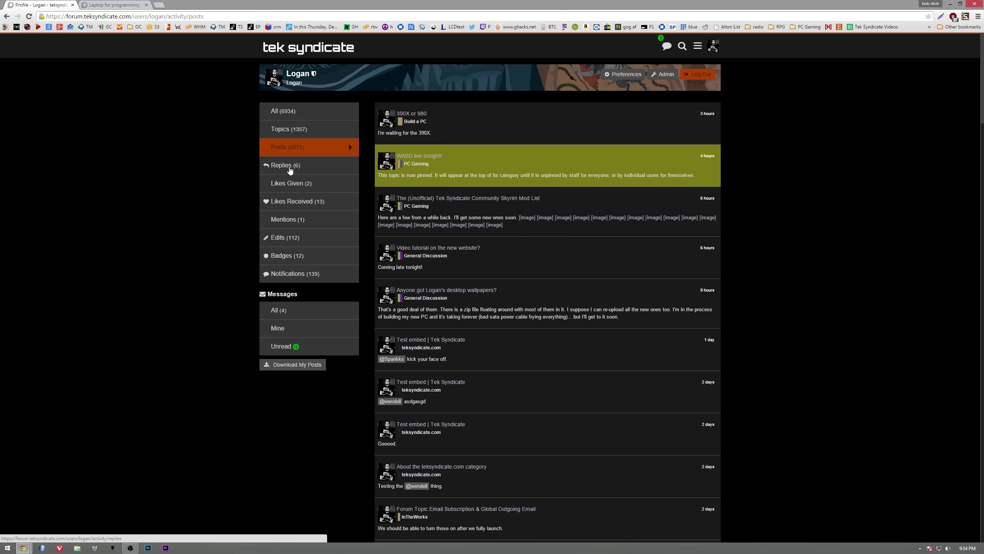
click(288, 167)
click(301, 188)
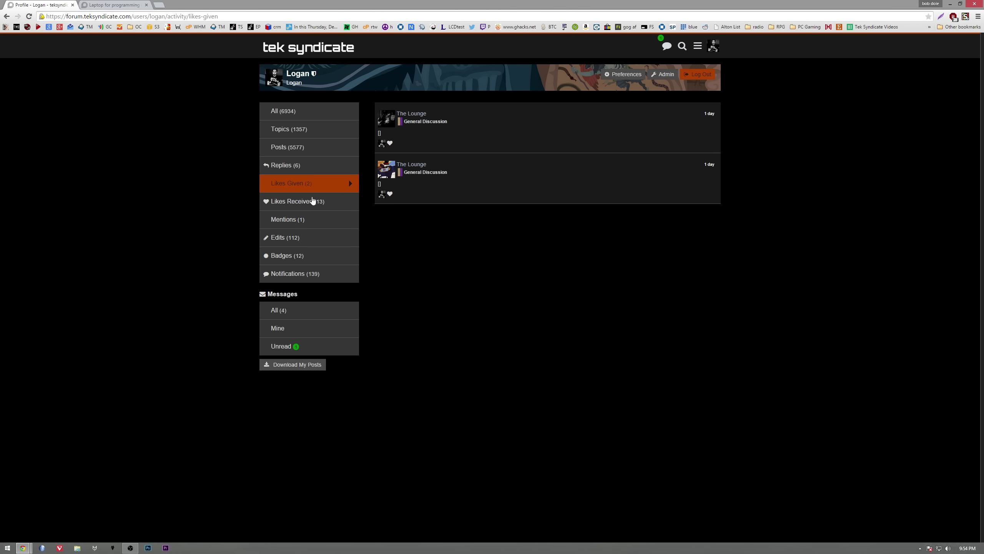
click(313, 202)
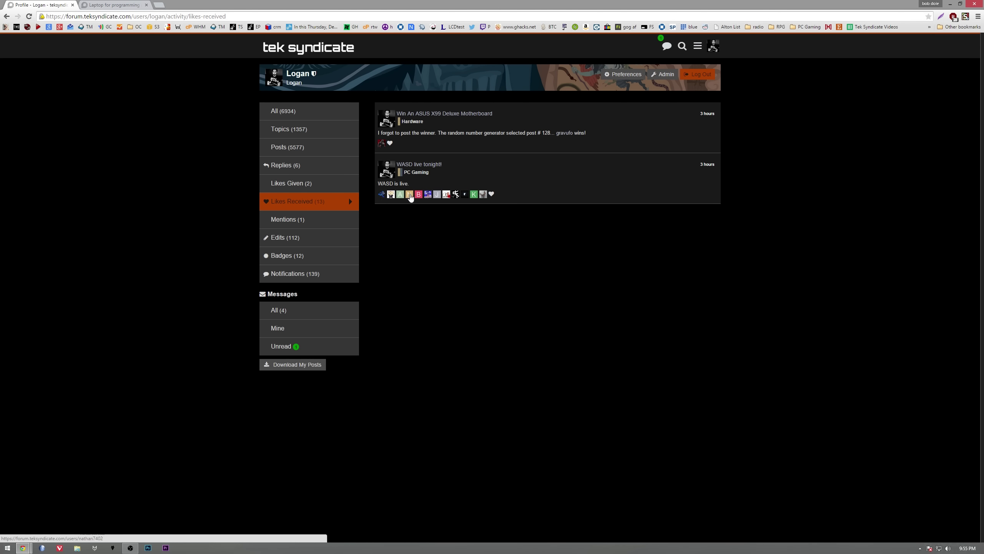
Step: View a liker's user card from the received likes, and check the profile's mentions along with the mentioned user's card
click(456, 195)
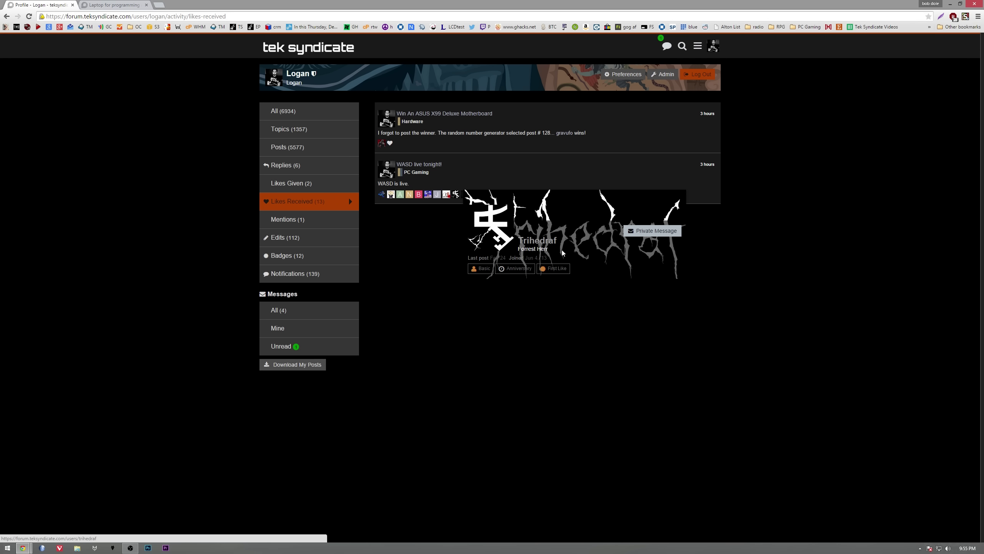
click(280, 223)
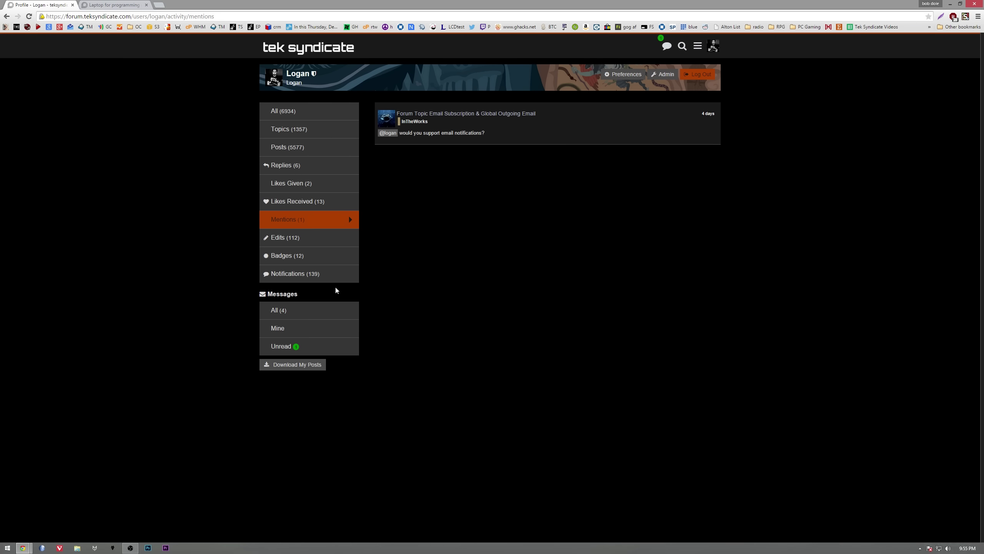
click(391, 137)
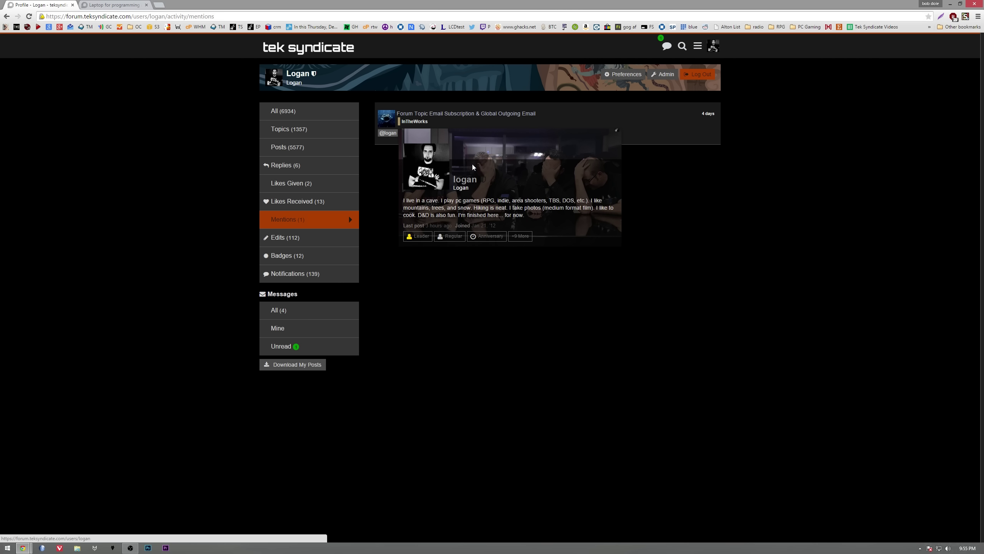
click(379, 166)
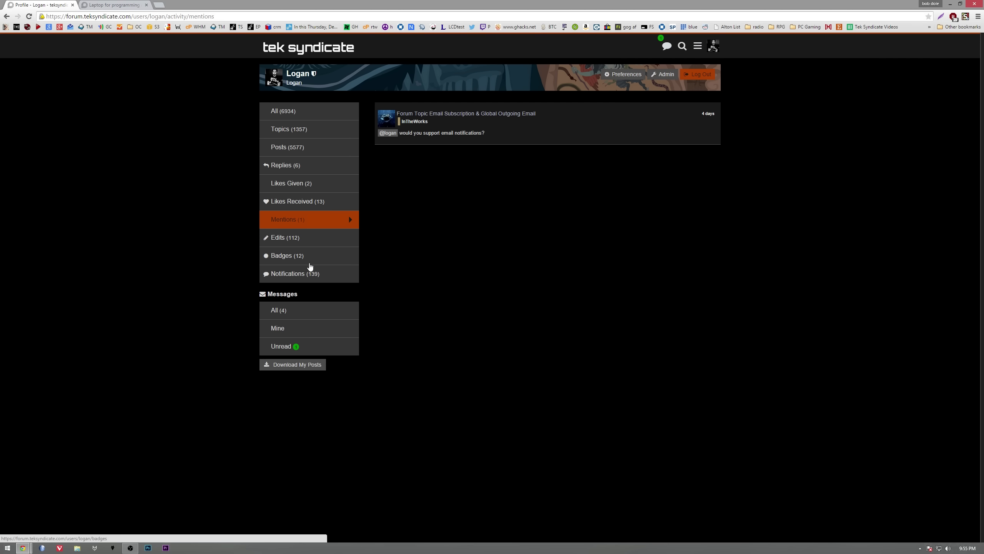
Step: Review the profile's badges and notifications, and open the "New forum" private message from the recent notifications
click(326, 263)
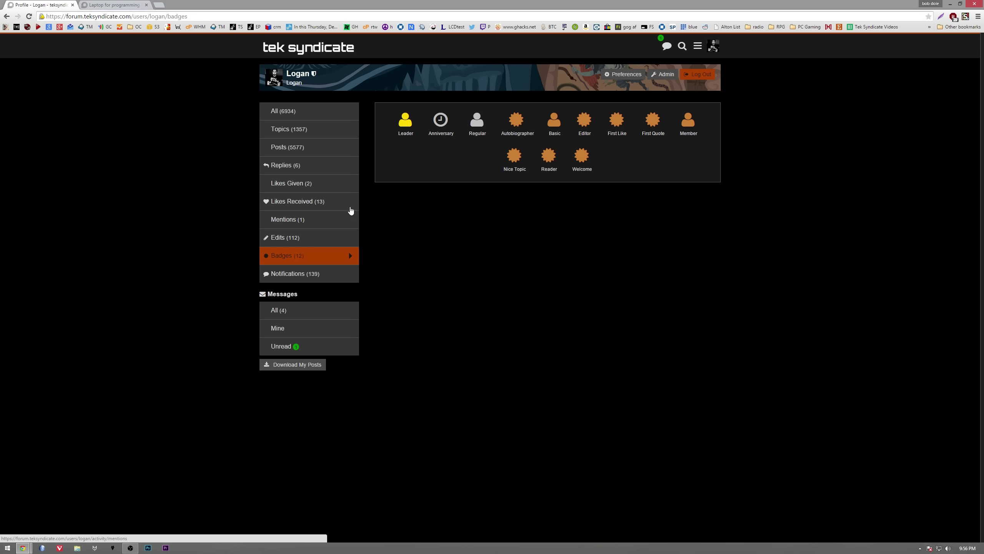
click(332, 276)
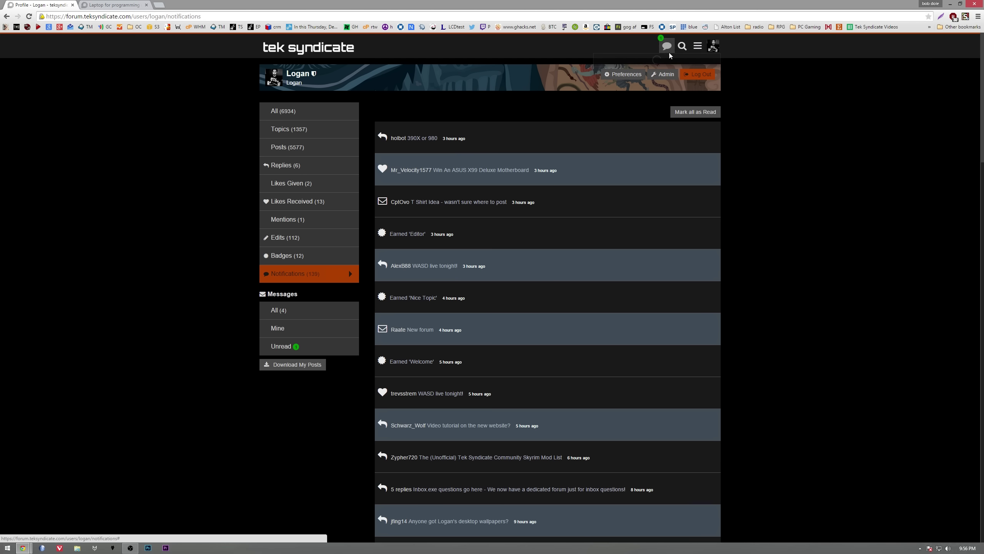
click(667, 47)
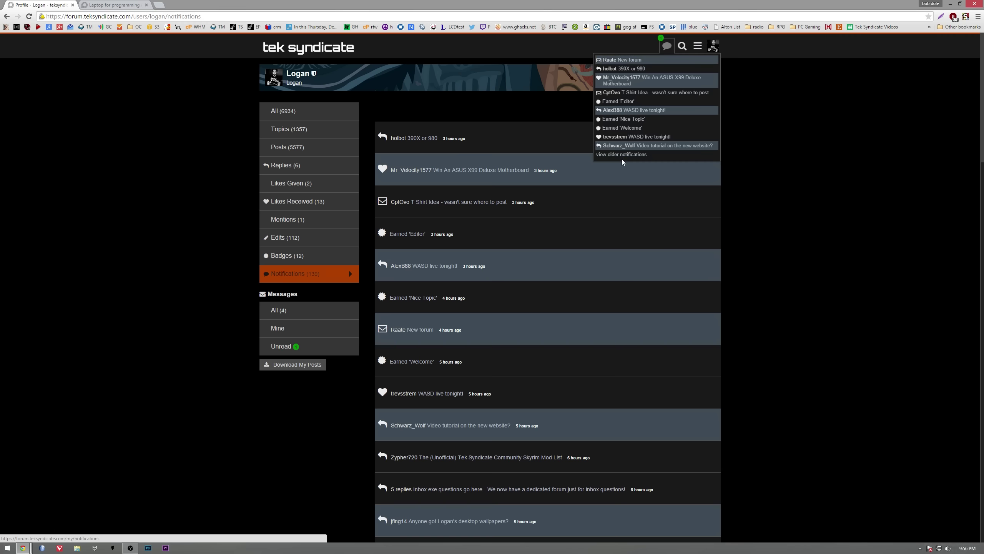
click(627, 60)
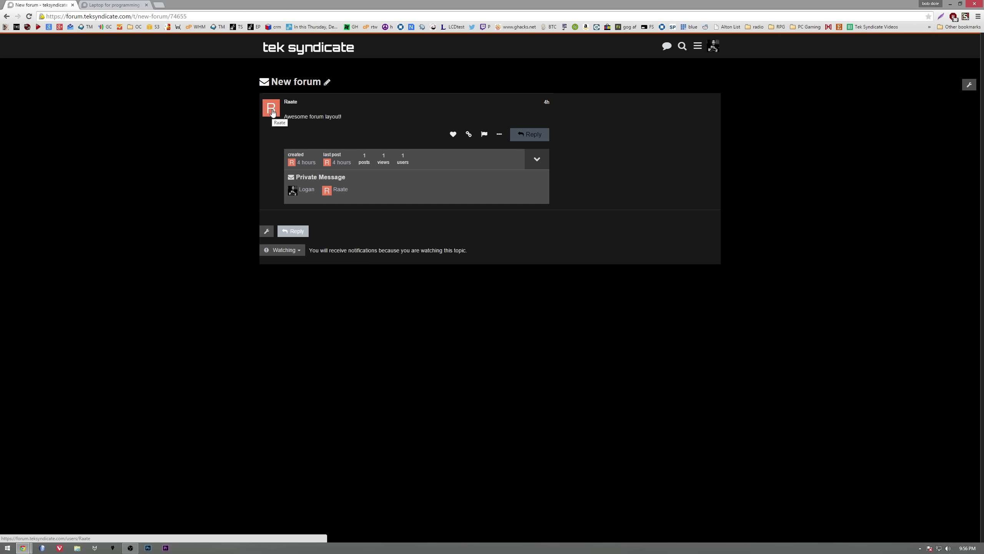
Step: Return to the forum's latest topics and start a new topic titled "Test for no reason"
click(286, 50)
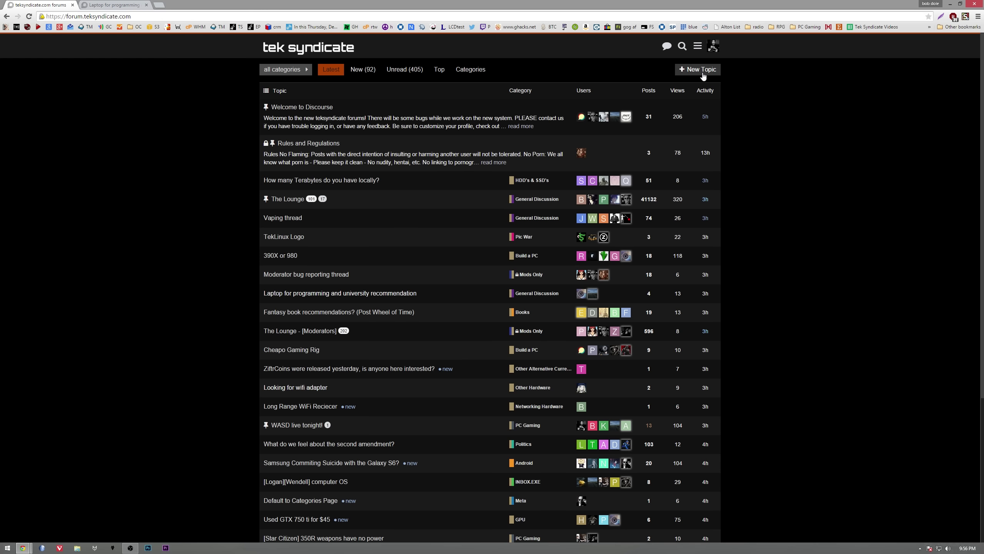
click(702, 71)
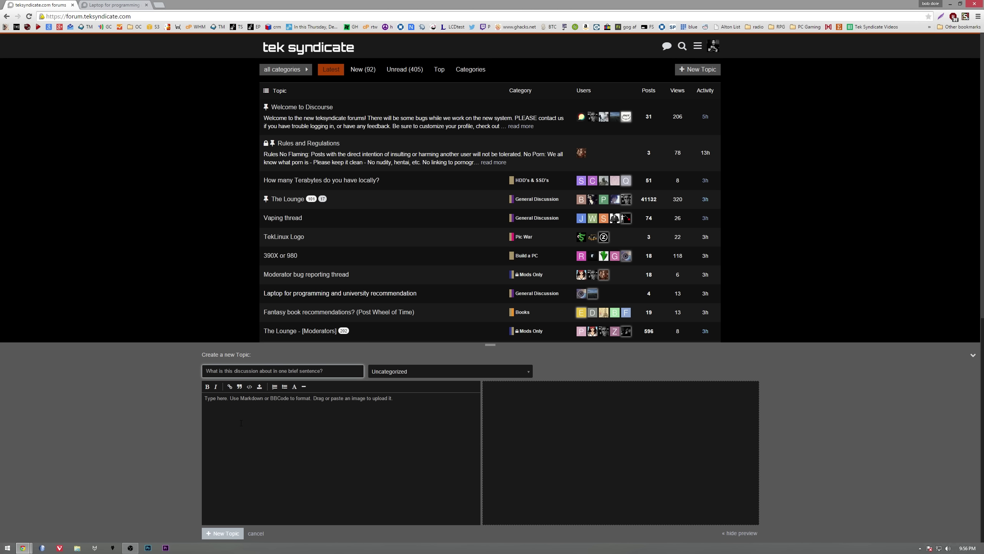
click(248, 424)
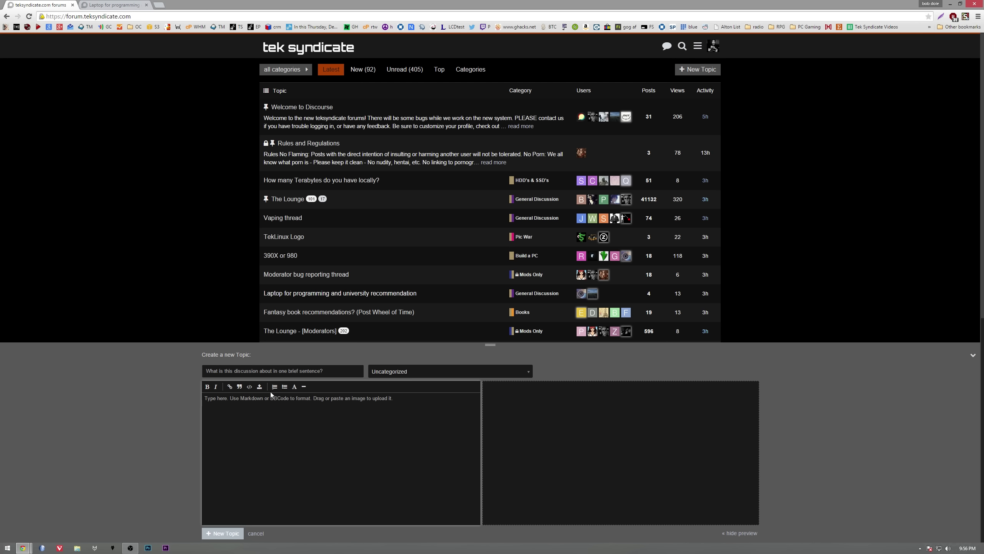
click(289, 372)
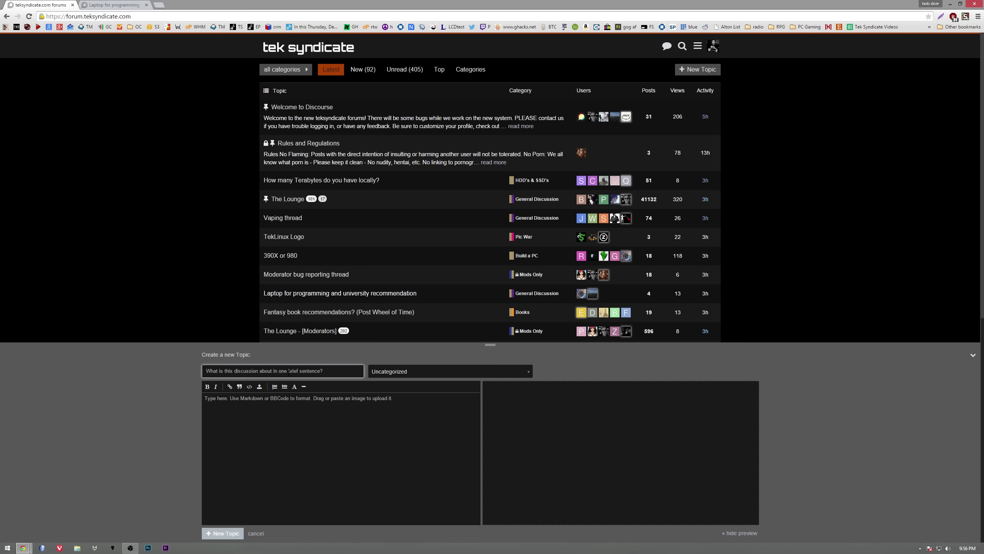
text(Test for no reason)
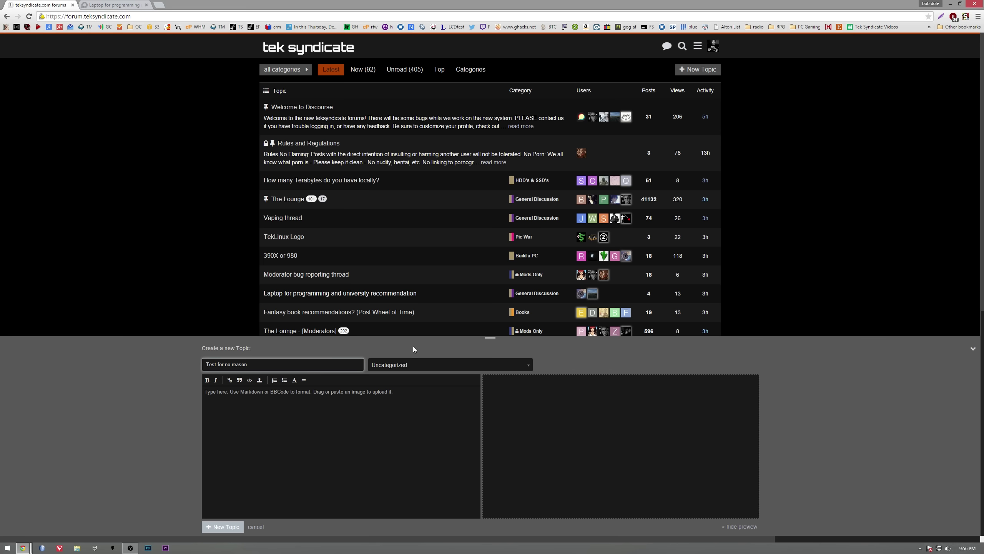
Step: Assign the new topic to the General Discussion category
click(450, 366)
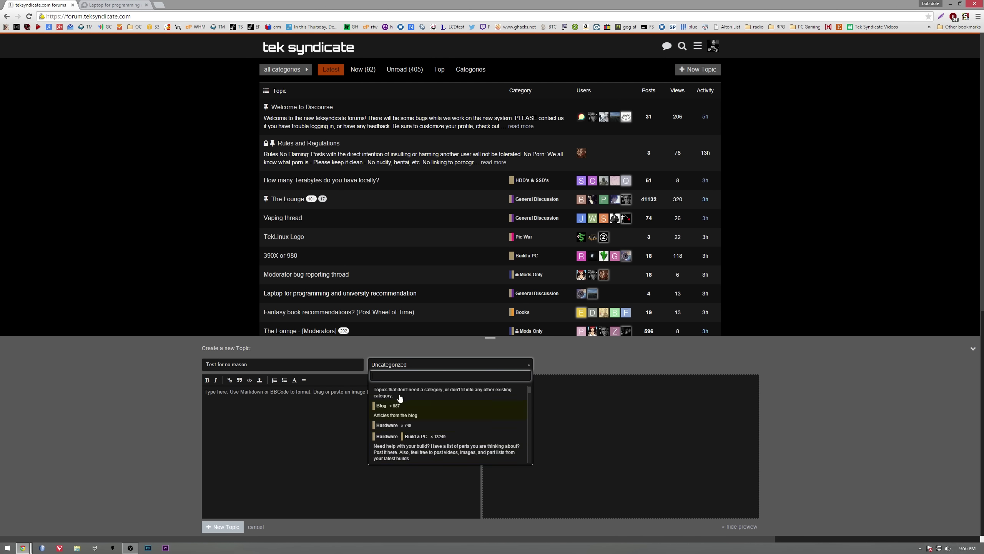
text(gener)
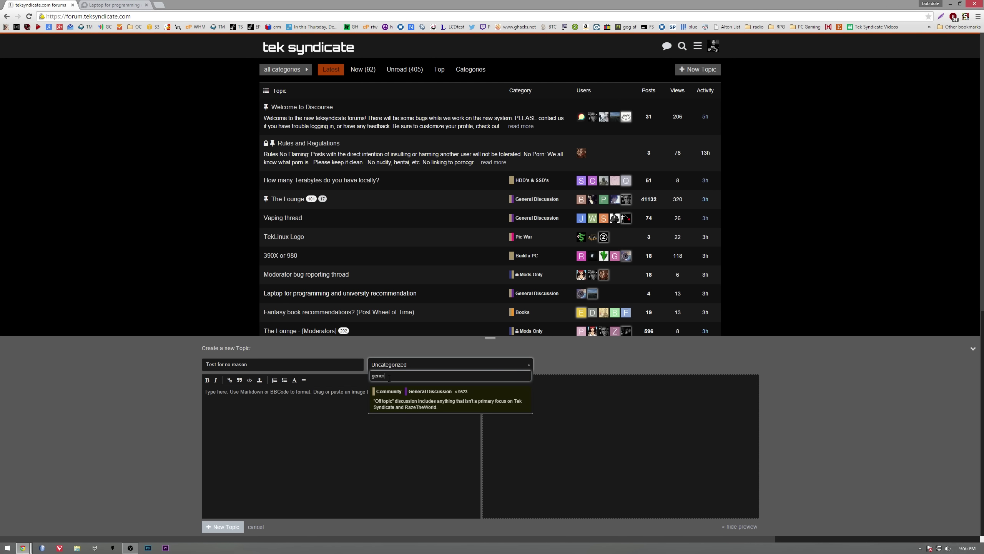
click(427, 393)
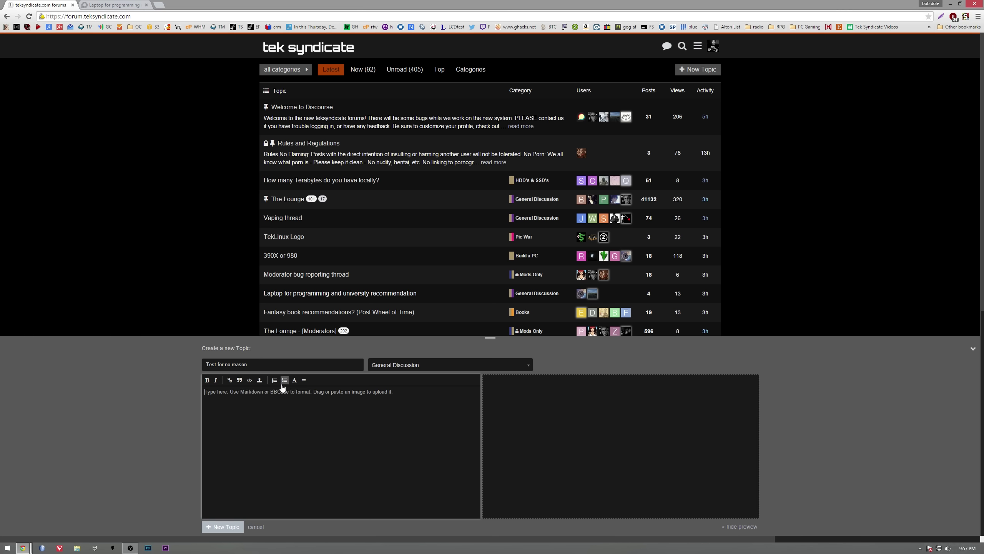
click(259, 380)
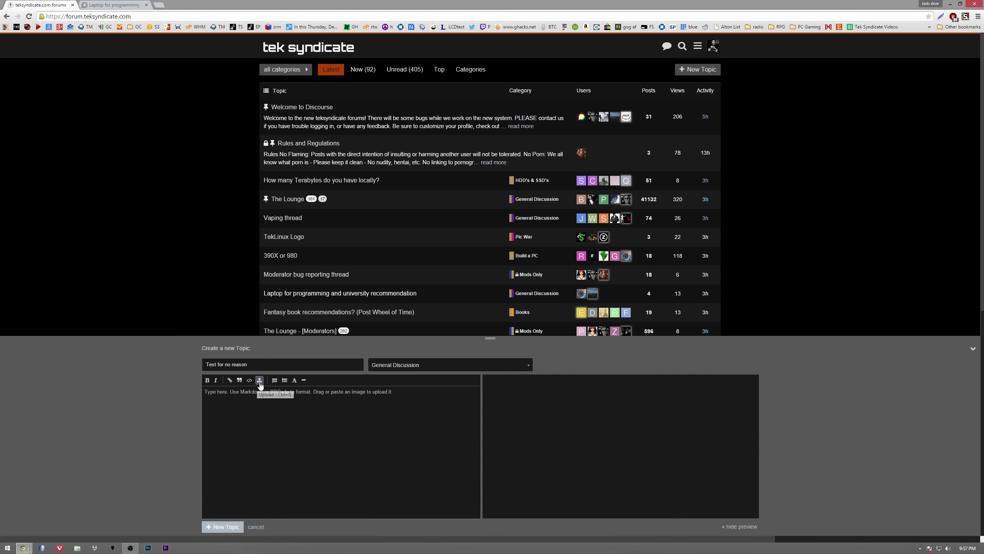
click(441, 257)
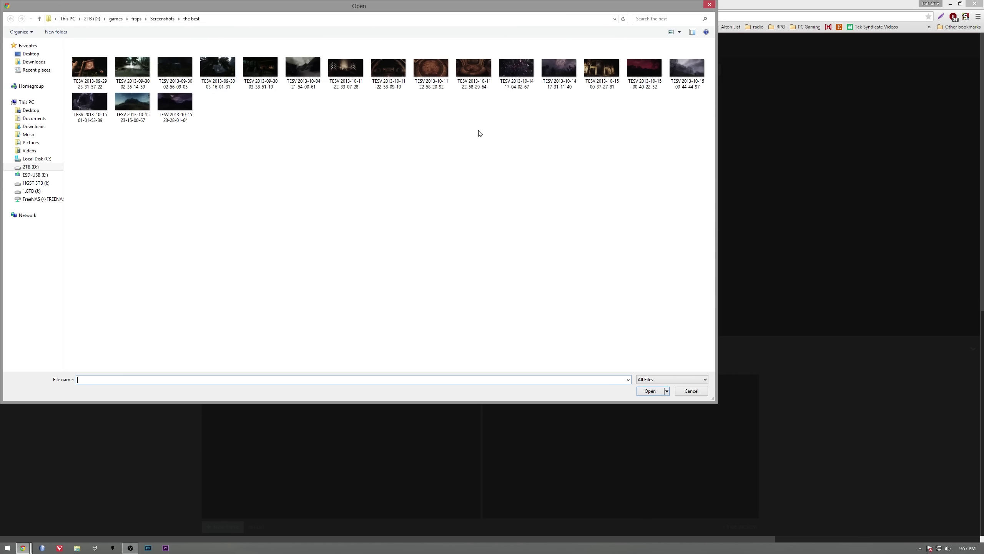
click(89, 67)
key(Return)
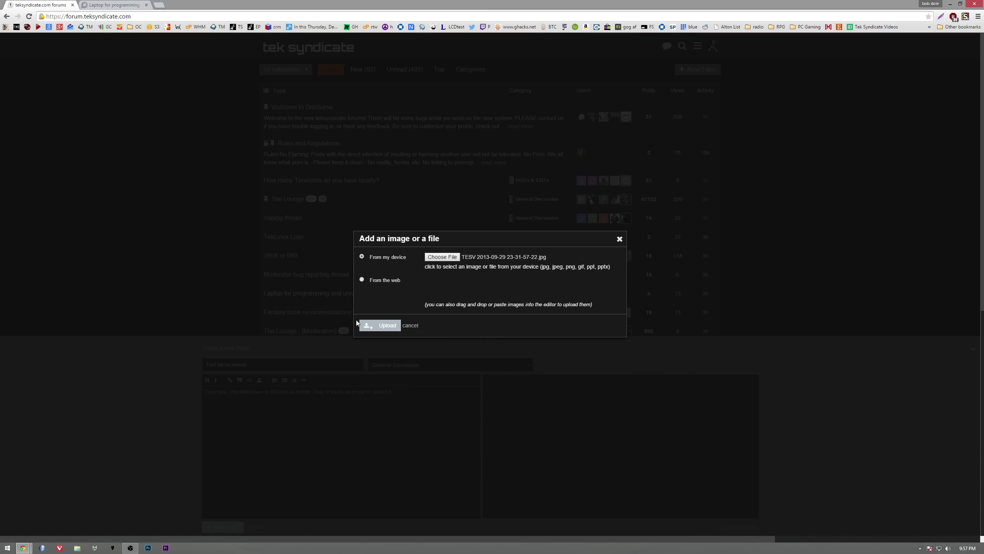
click(361, 280)
click(364, 257)
click(442, 257)
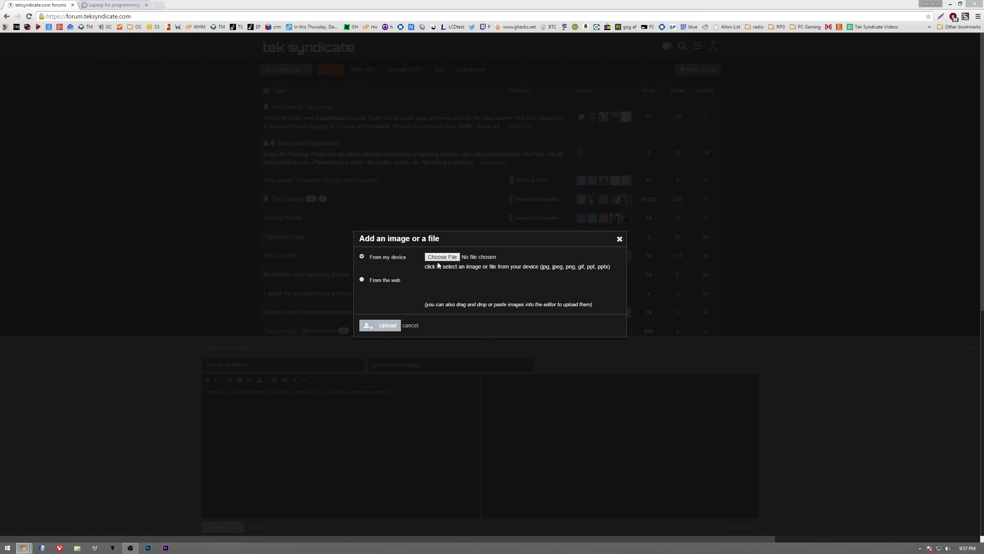
double_click(93, 74)
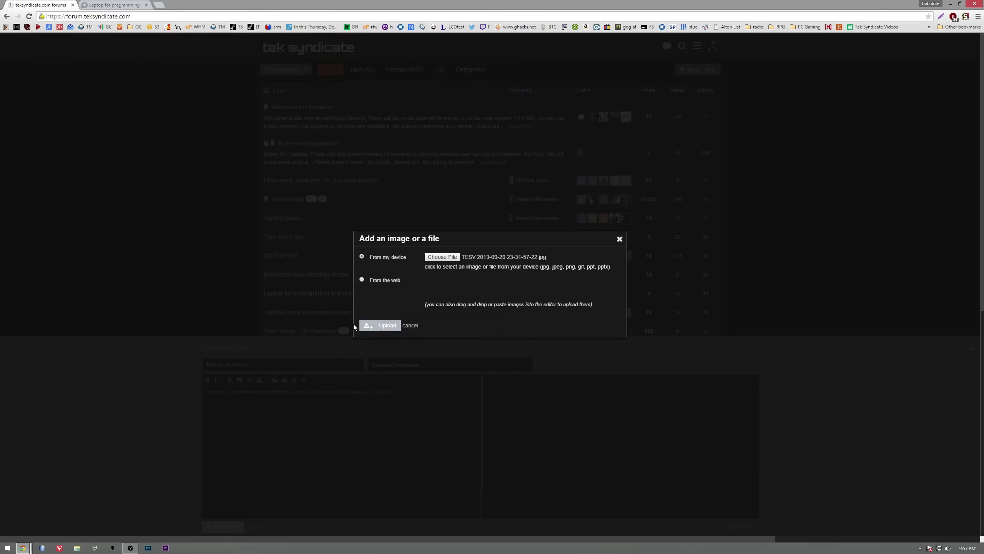
click(368, 326)
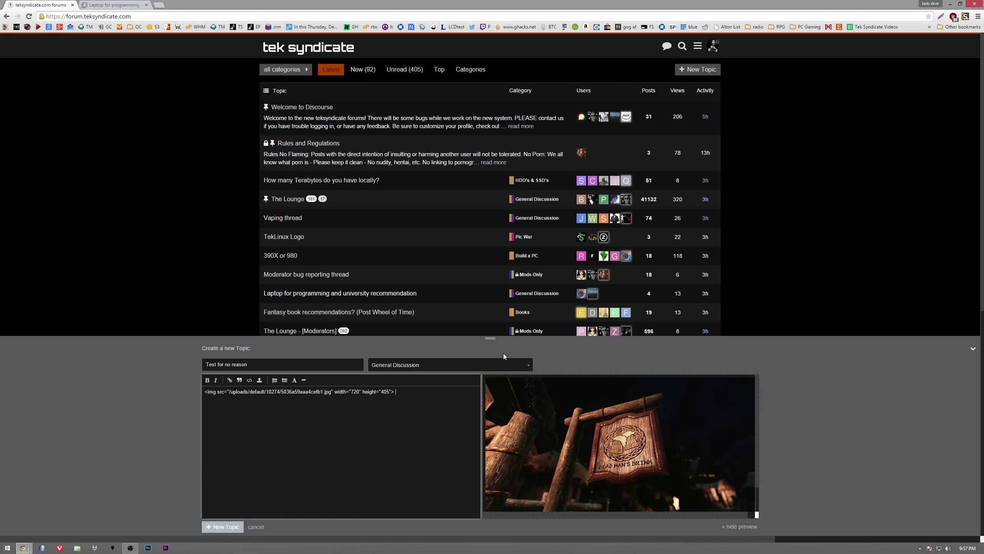
Step: Add the line "Hello" below the image, enlarging the topic composer and shrinking it back to about half the page
drag(491, 338, 490, 138)
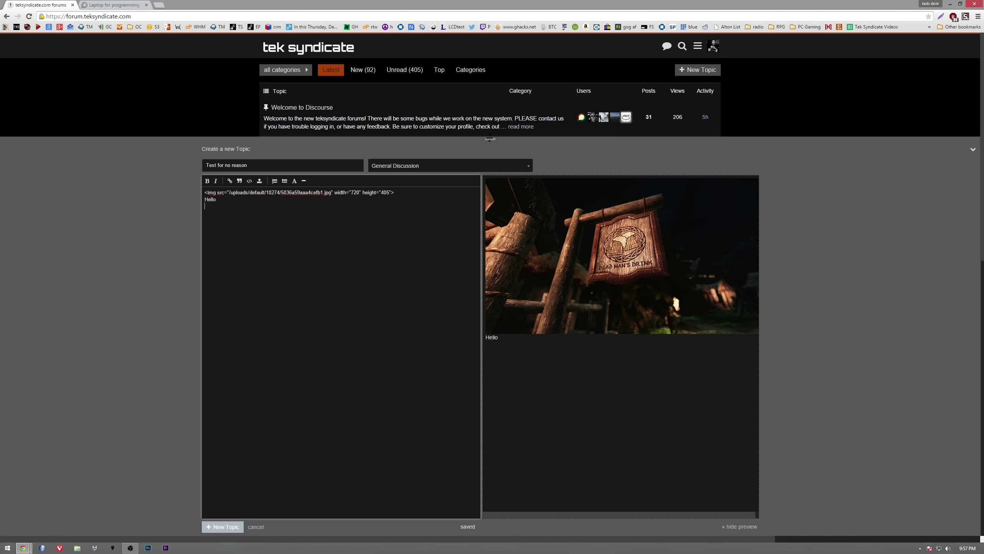
drag(489, 138, 483, 334)
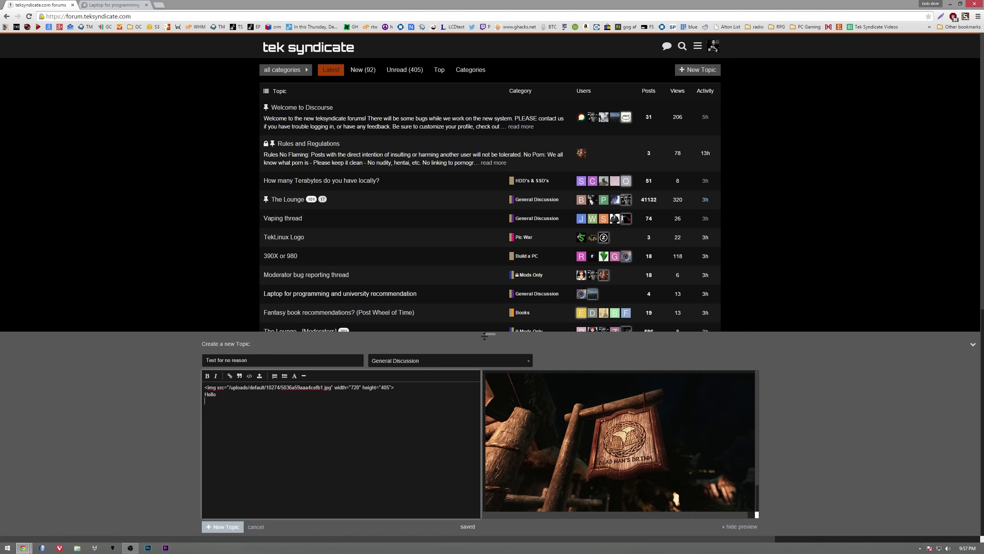
Step: Quote "Every rumor has shown it being a crazy powerful" from the "390X or 980" topic into the draft and enlarge the composer to preview it
click(288, 259)
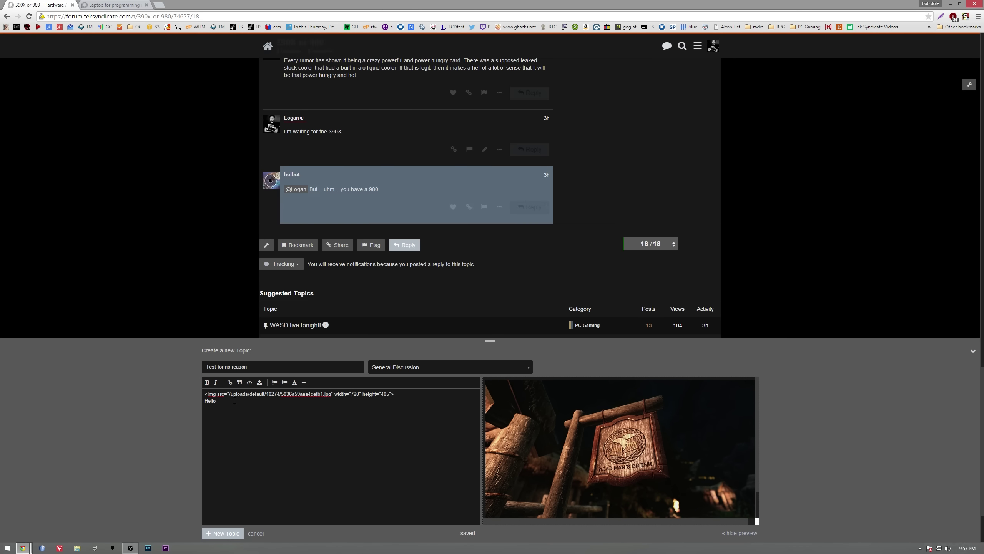
click(224, 416)
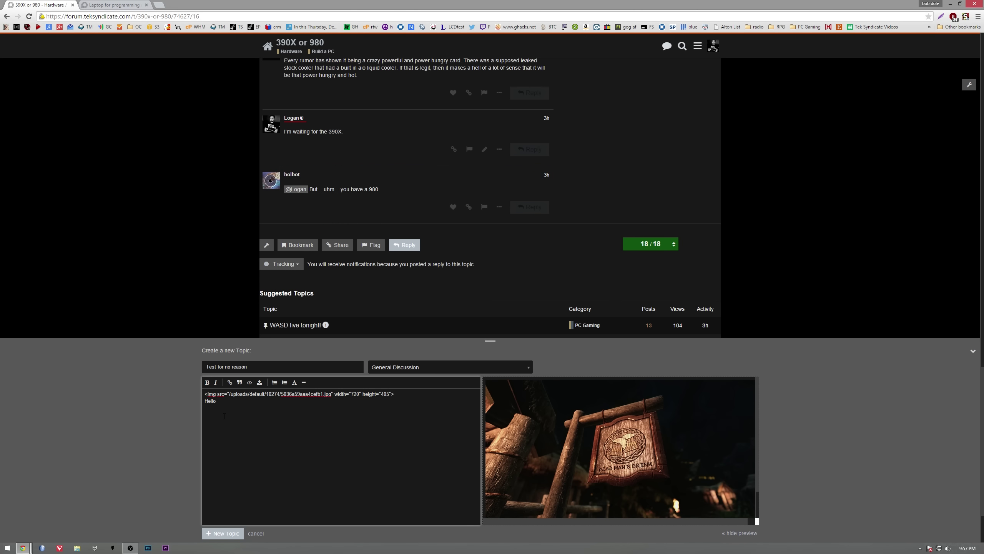
scroll(139, 427, up, 5)
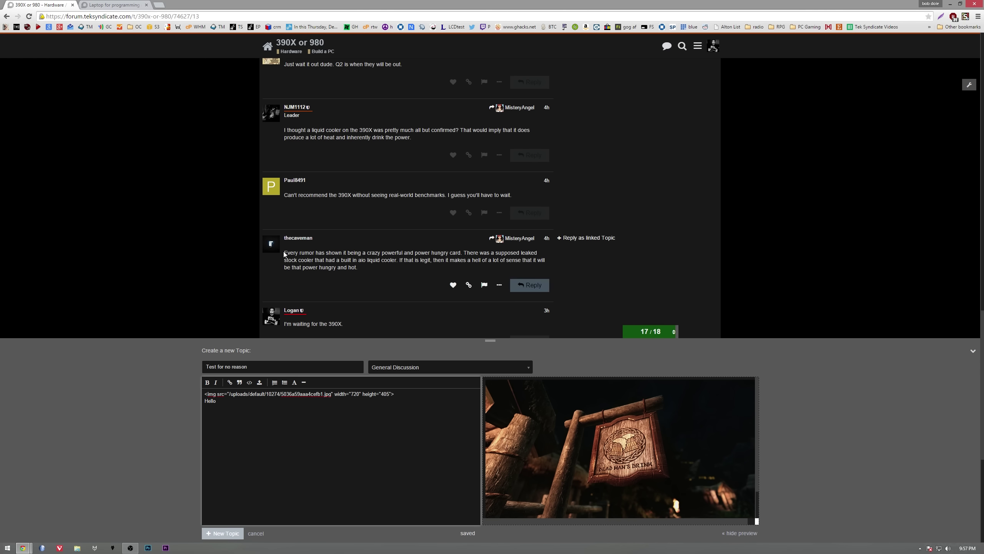
drag(284, 252, 403, 253)
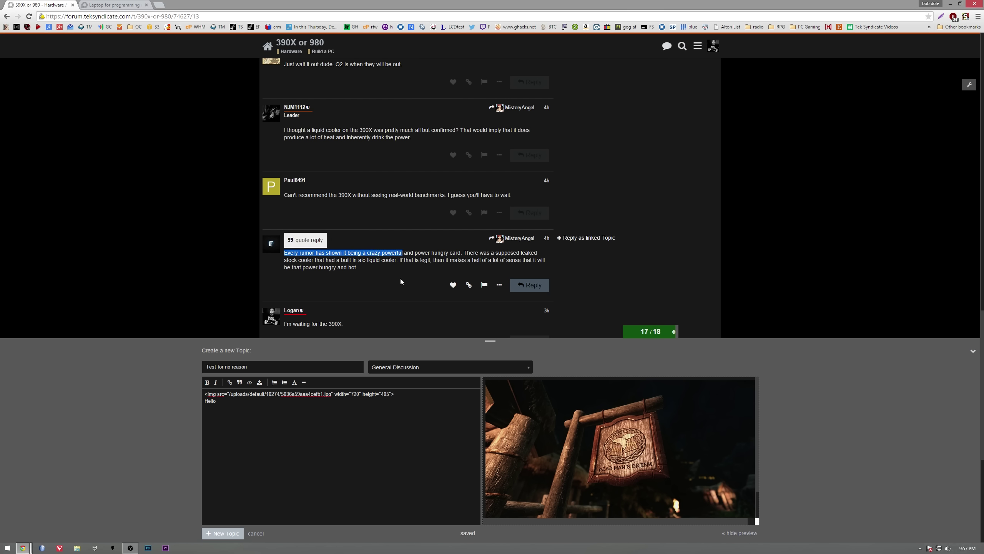
click(305, 240)
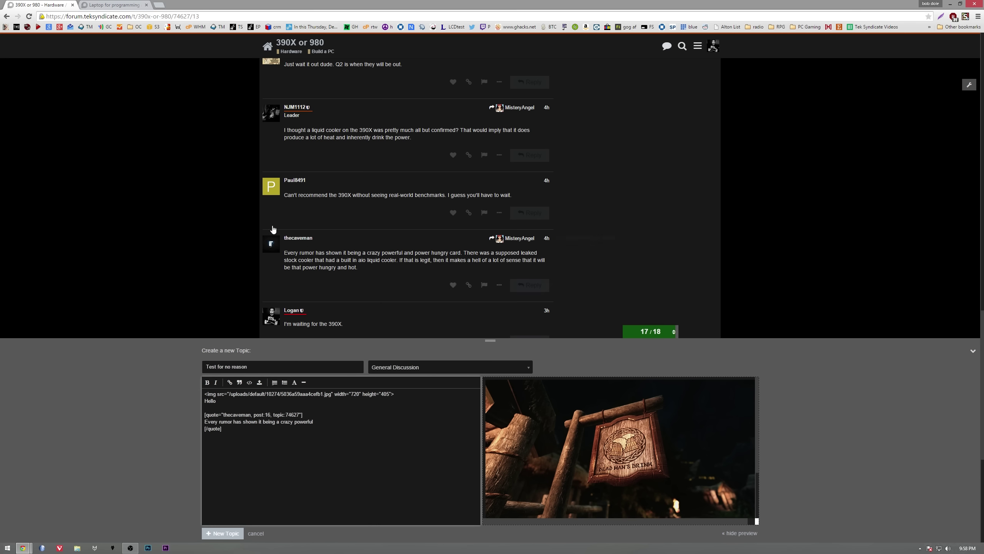
scroll(624, 443, down, 4)
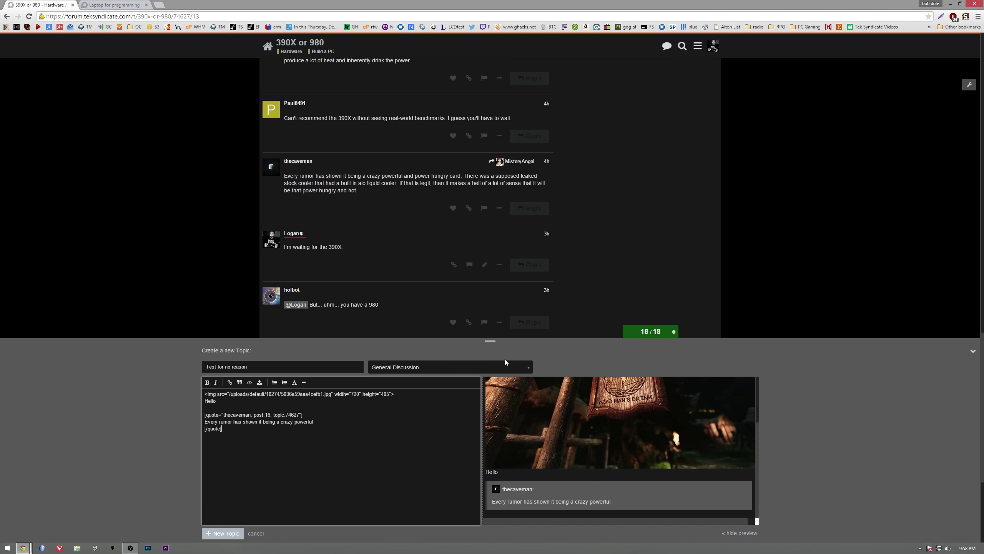
drag(489, 340, 490, 160)
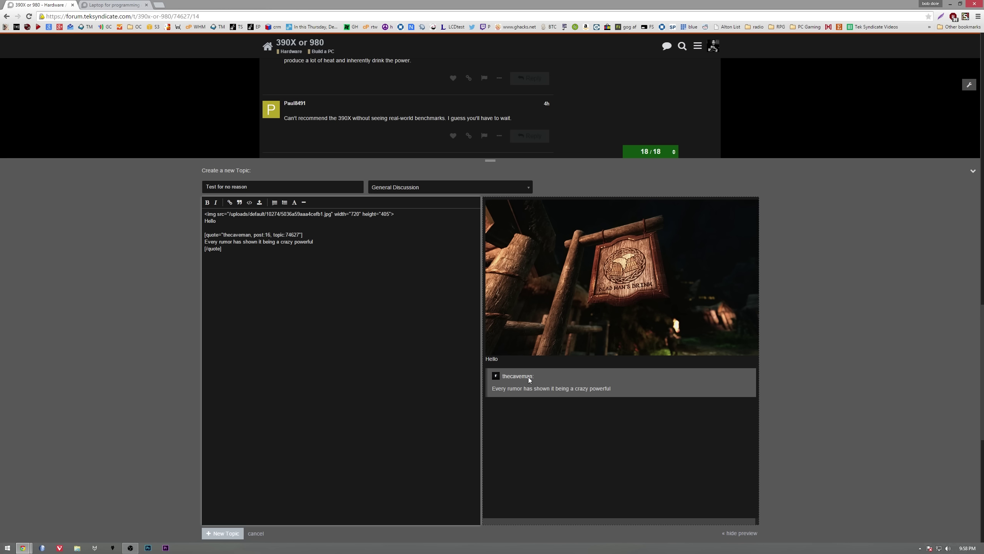
Step: Quote the whole opening post of the "Long Range WiFi Reciecer" topic into the draft and enlarge the composer to preview it
click(7, 16)
drag(494, 179, 483, 387)
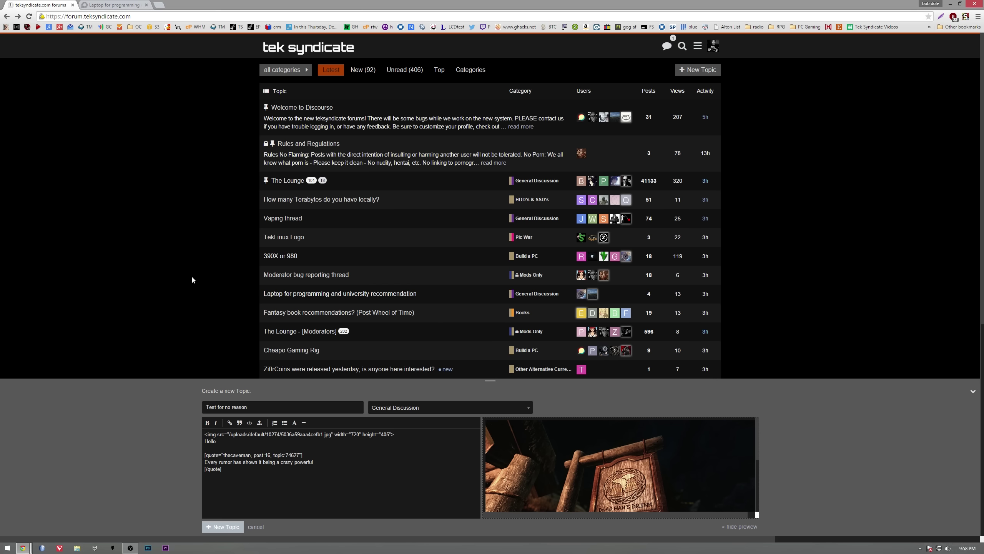
scroll(309, 290, down, 3)
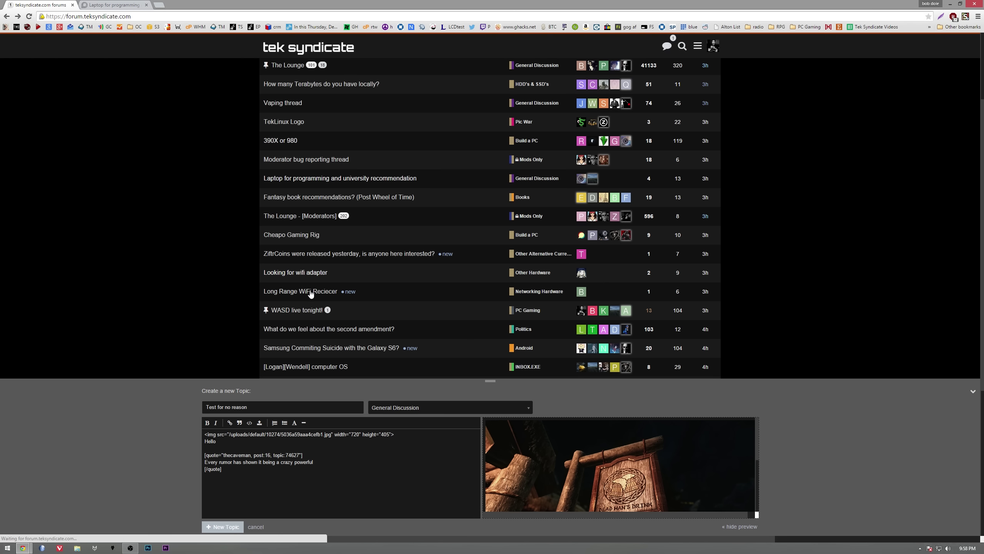
click(306, 291)
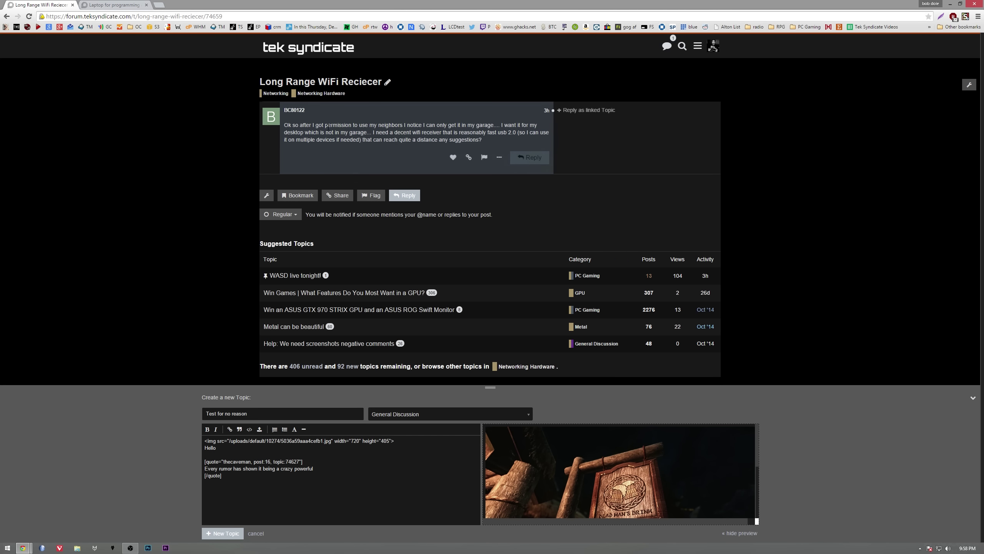
drag(481, 140, 284, 129)
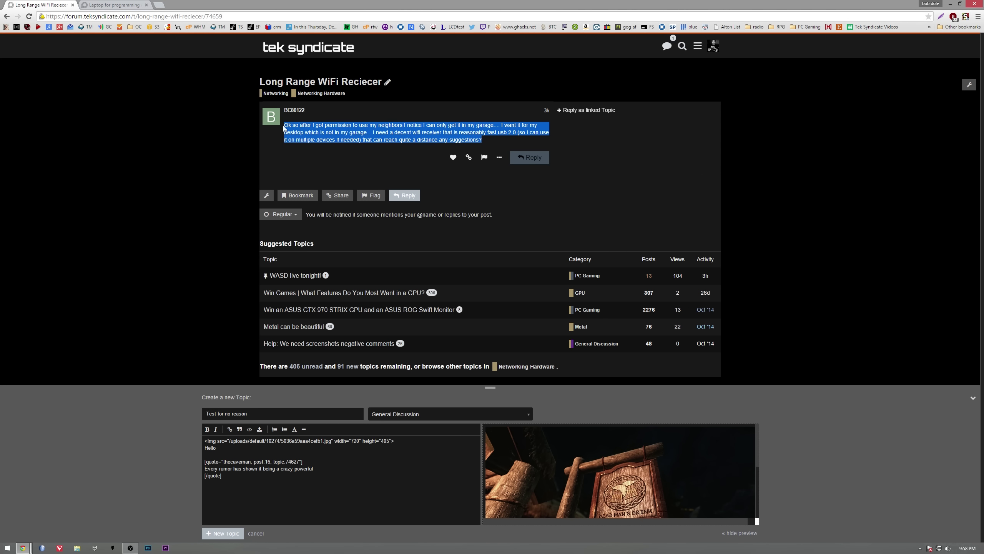
click(295, 112)
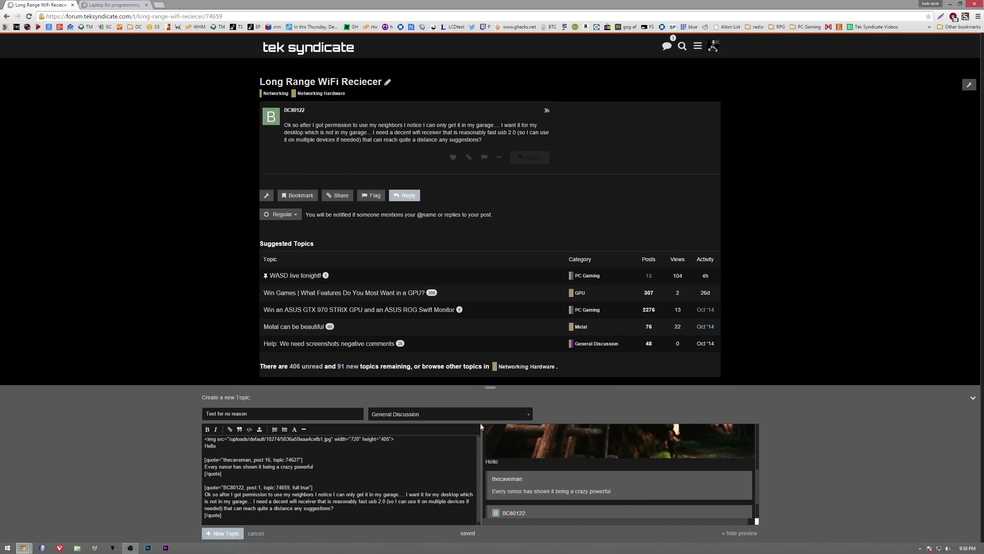
drag(493, 392, 492, 171)
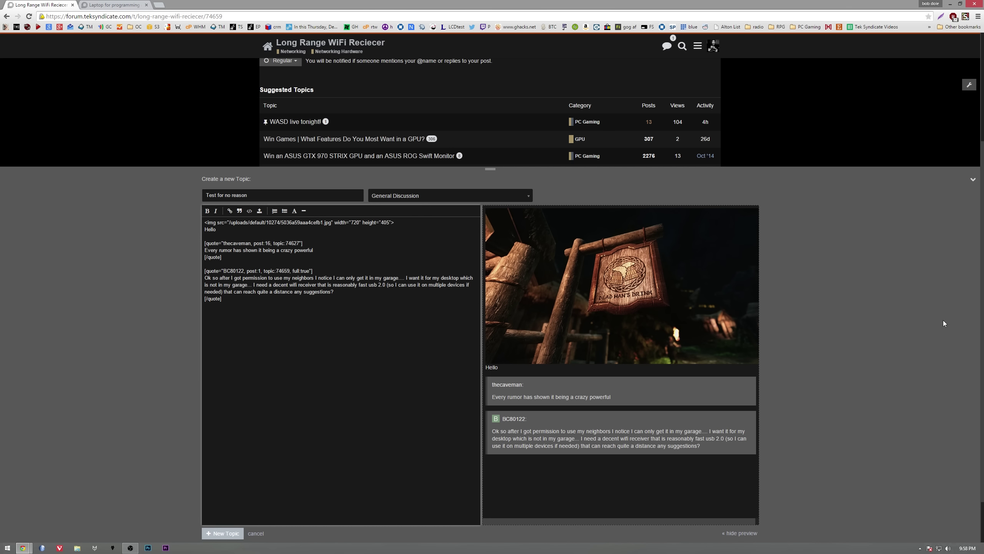
text(https://www.youtube.com/watch?v=H1jJ56nFRjM)
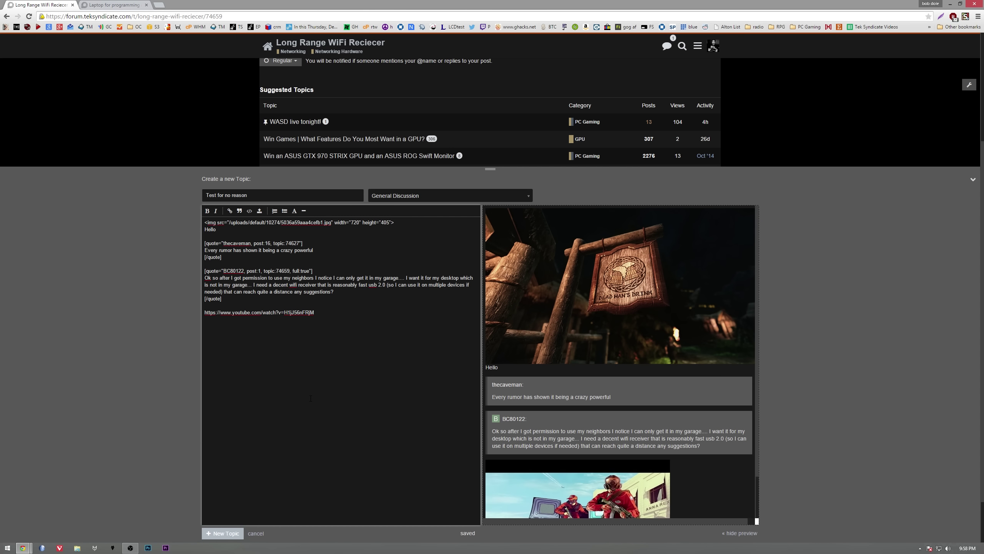
scroll(606, 404, down, 2)
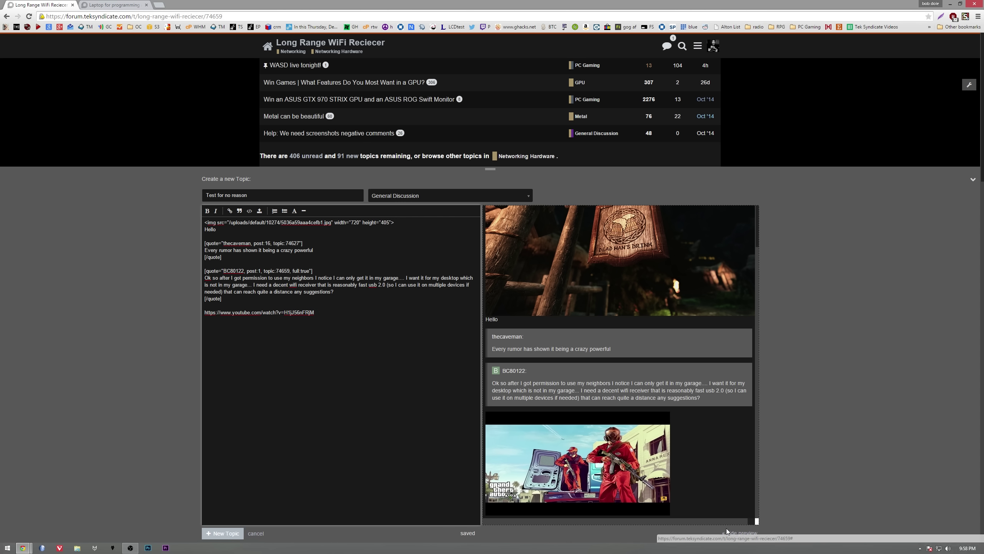
Step: Minimize the draft, return to the forum's front page, and practise collapsing and resuming the draft there
click(972, 181)
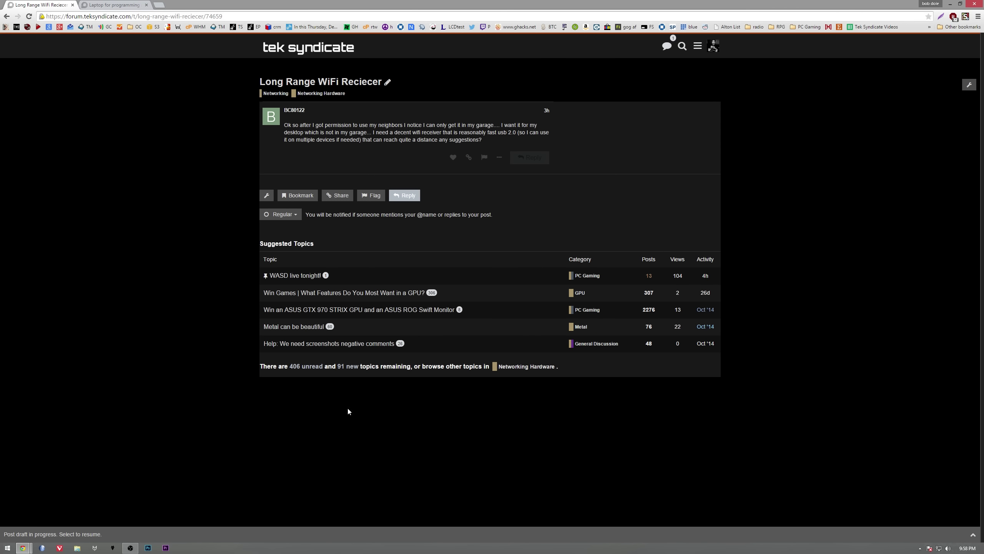
click(297, 53)
click(564, 535)
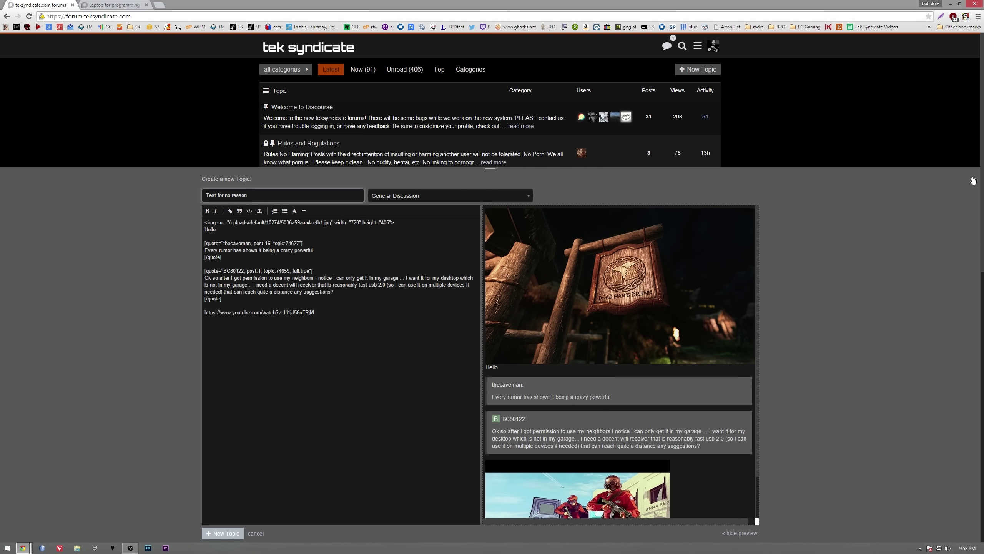
click(973, 181)
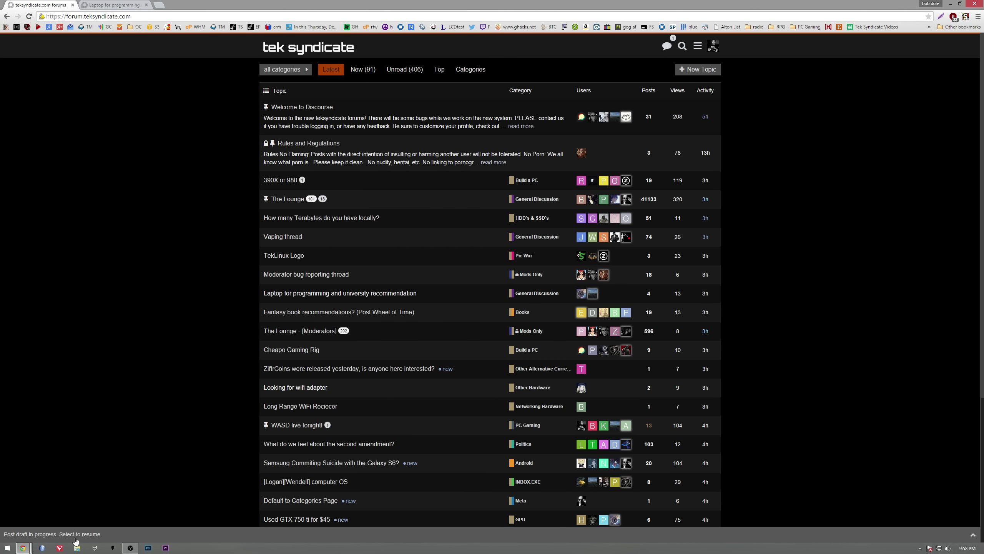
click(77, 539)
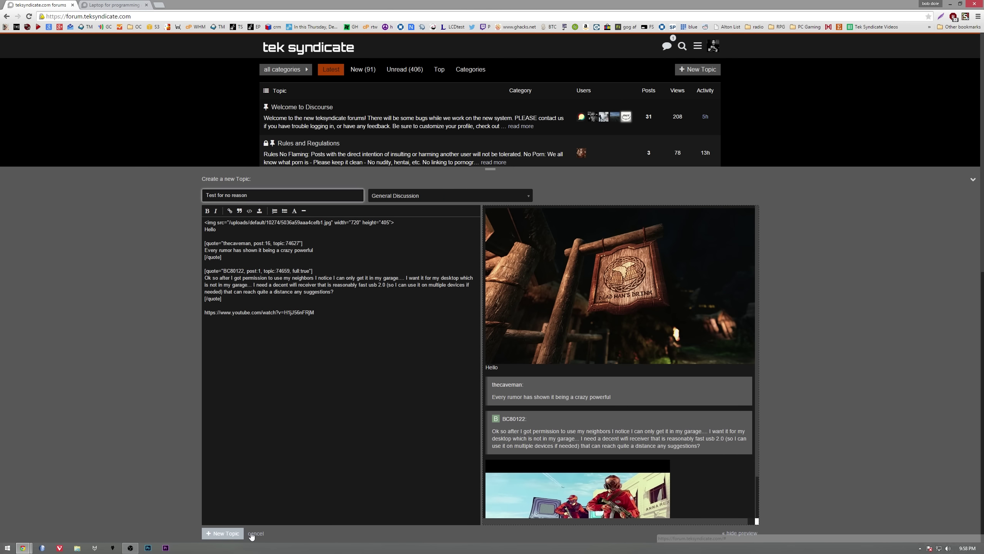
Step: Cancel the "Test for no reason" topic and discard its draft
click(254, 534)
click(399, 223)
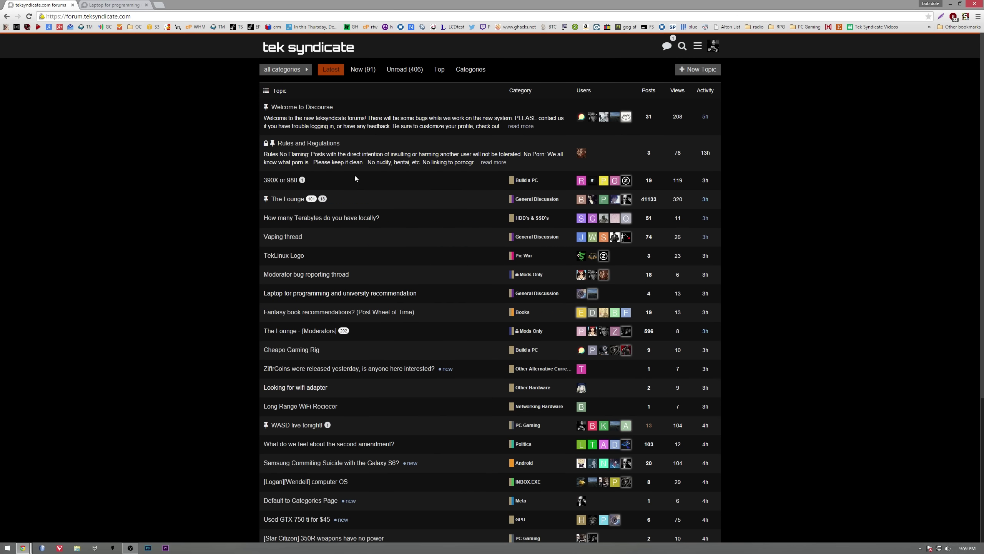
Step: Start another new topic and mention four forum members by username in its body
click(717, 69)
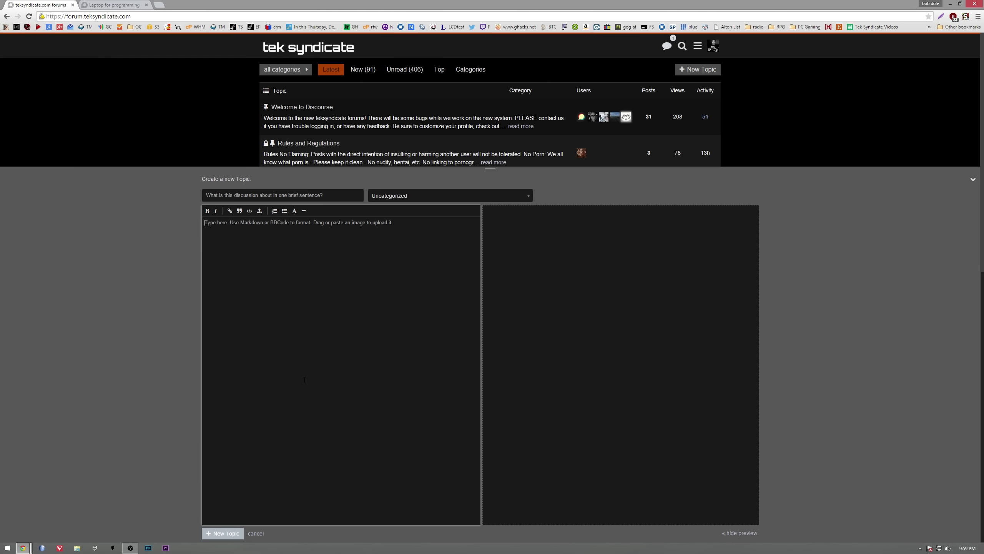
text(@pistol)
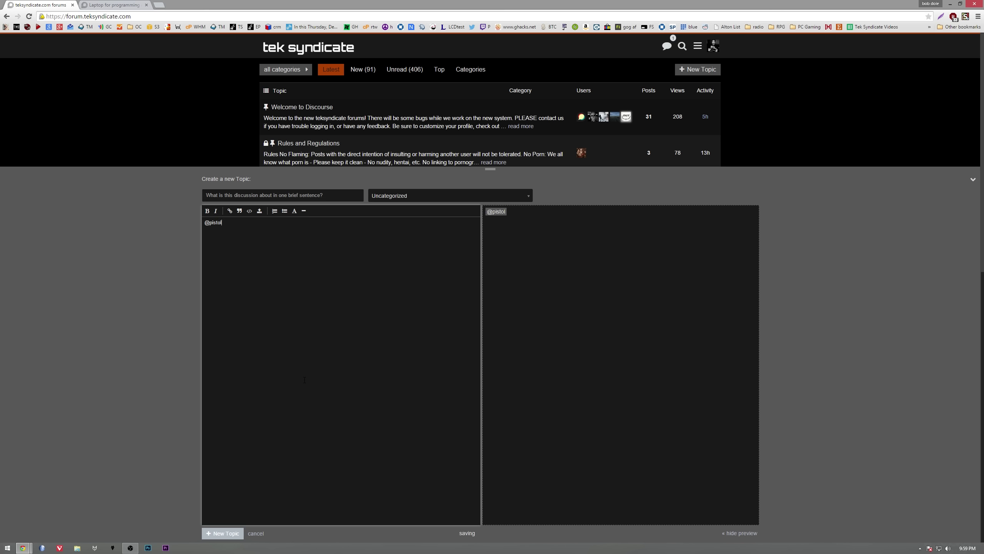
key(Return)
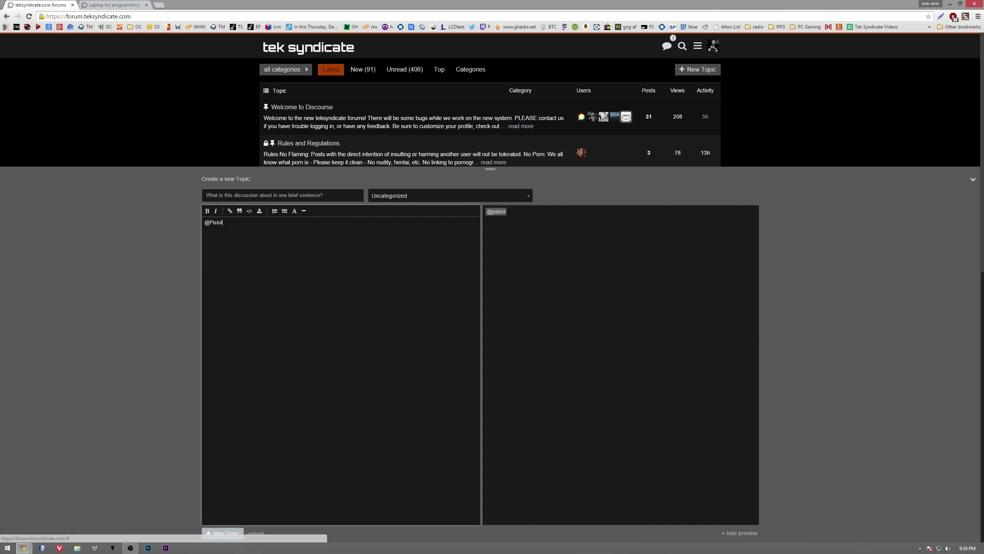
text(@qw)
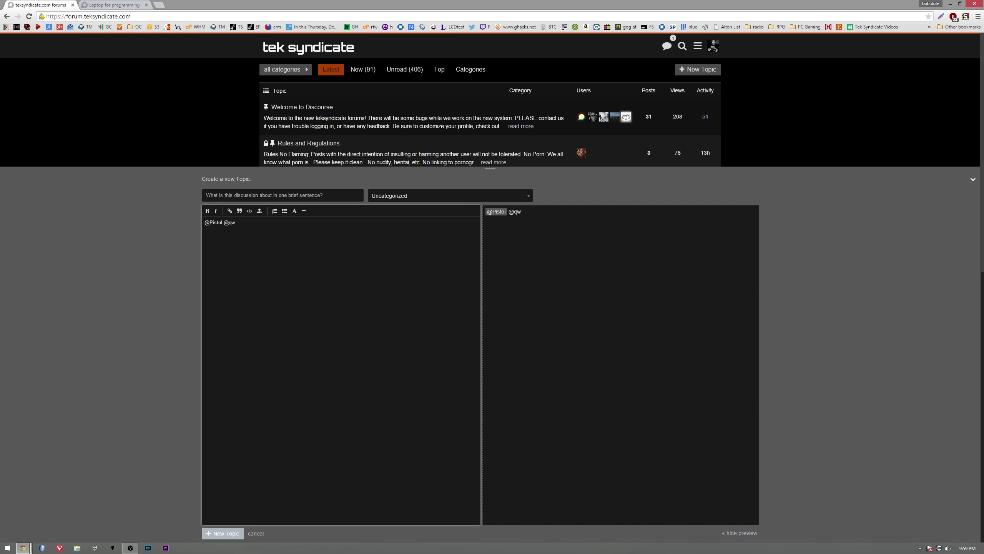
key(BackSpace)
key(BackSpace)
text(wendell)
click(272, 140)
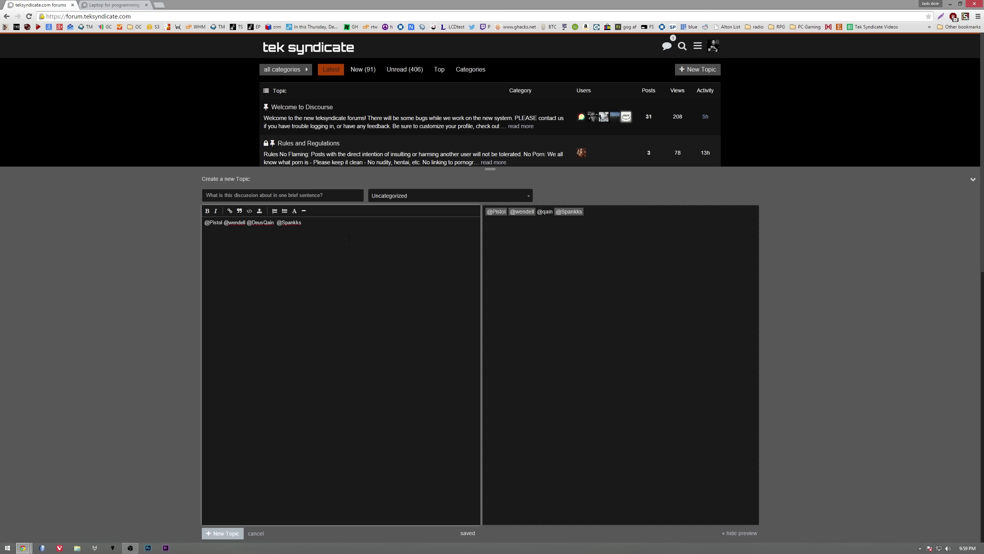
Step: Clear all the member mentions from the topic body and close the empty composer
key(ctrl+a)
key(BackSpace)
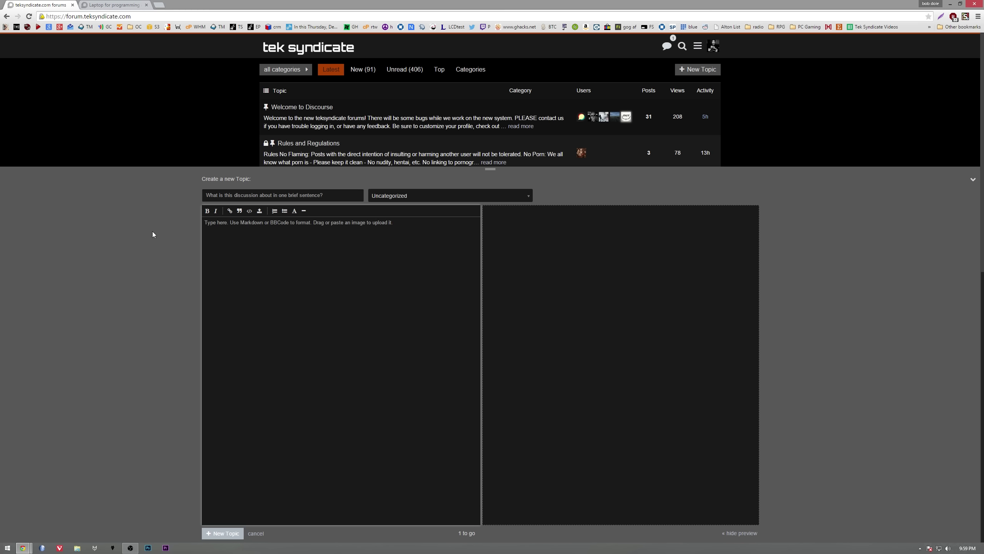
key(Escape)
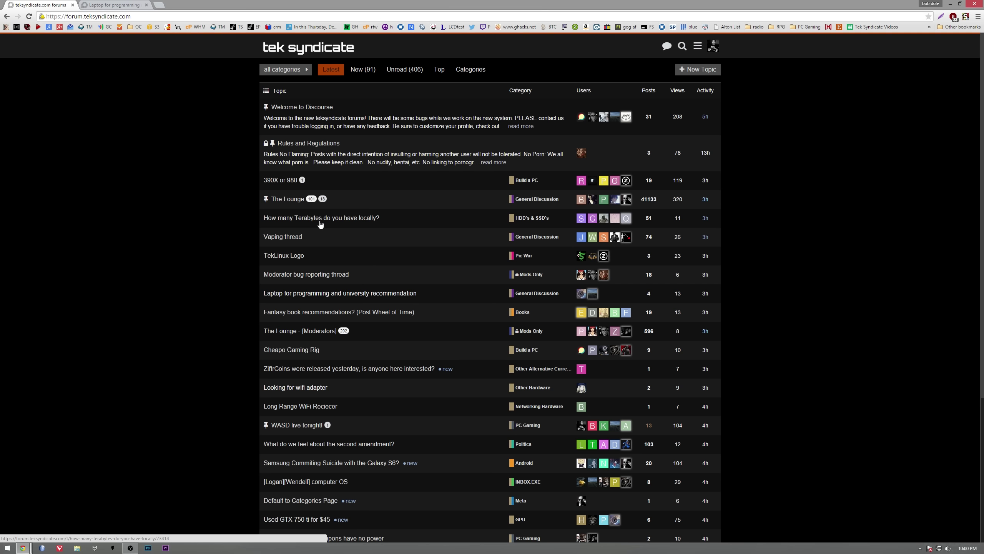
Step: Examine the "390X or 980" topic's expanded summary of posters, statistics and links, and return to the latest topics
click(286, 187)
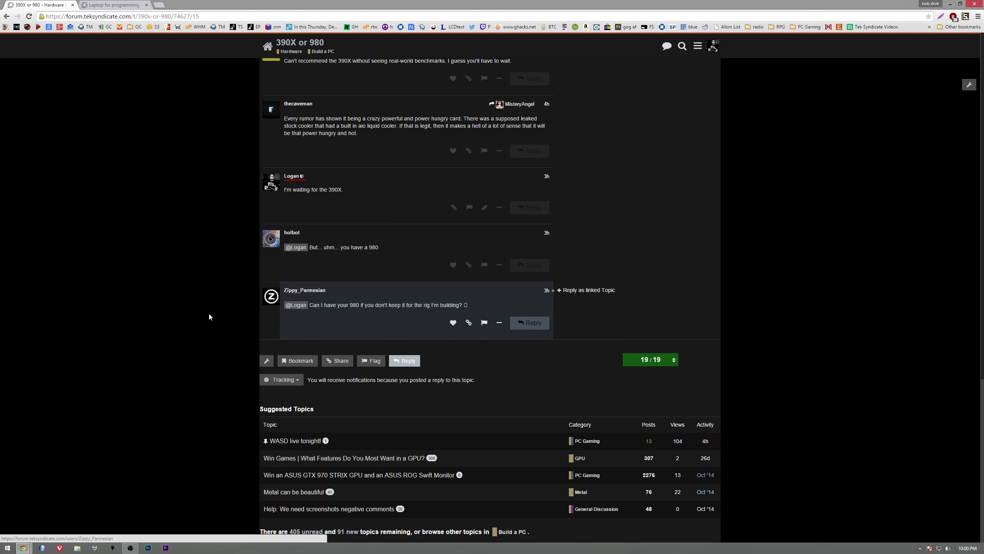
scroll(203, 396, up, 20)
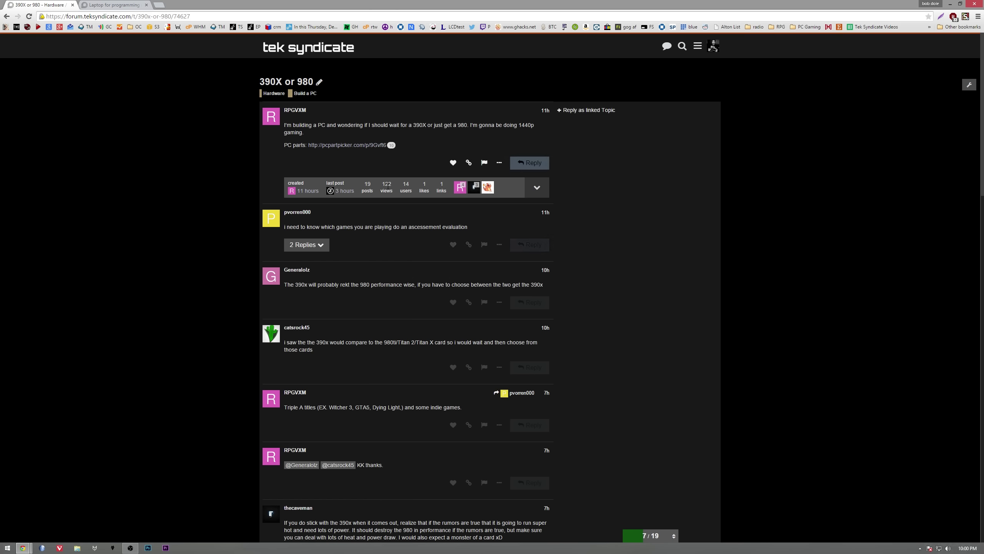
click(537, 188)
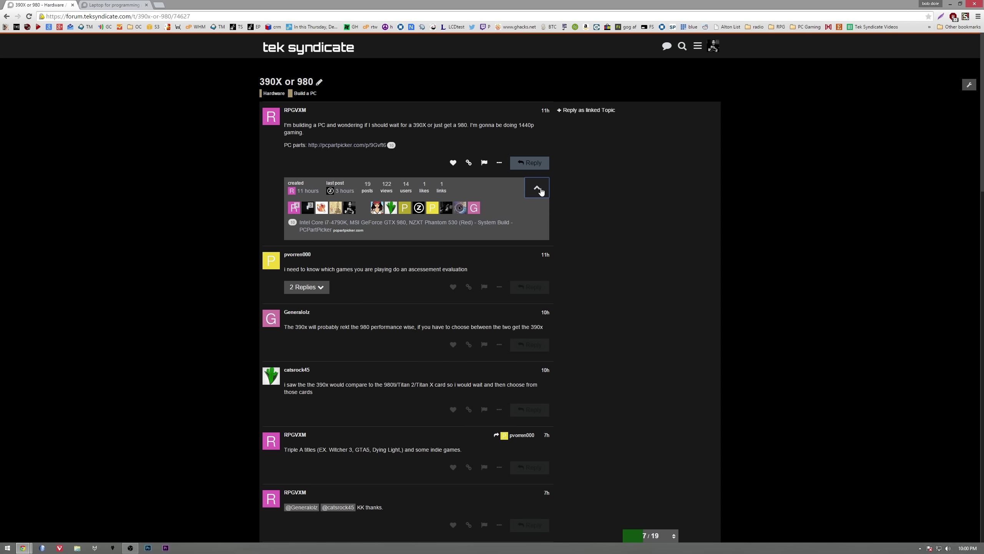
click(542, 189)
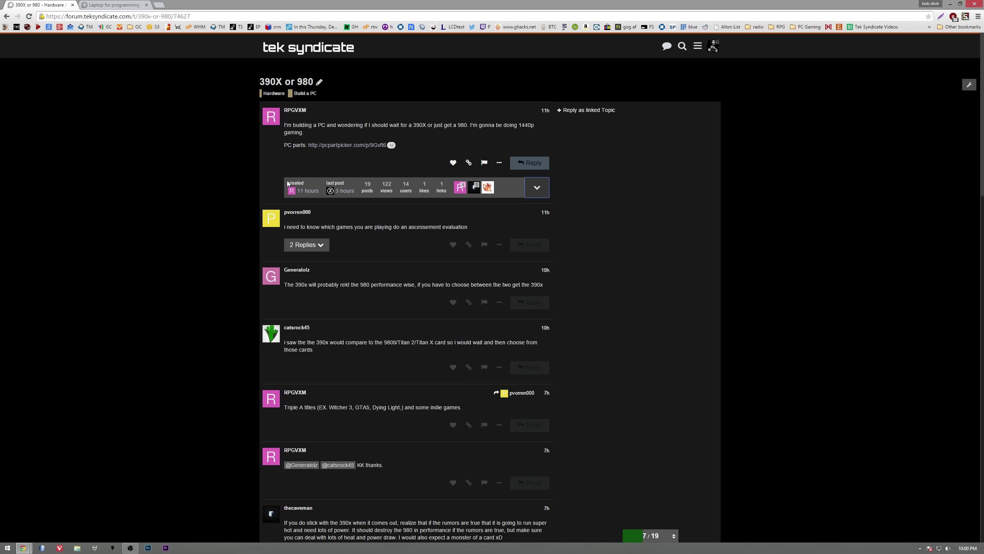
click(536, 192)
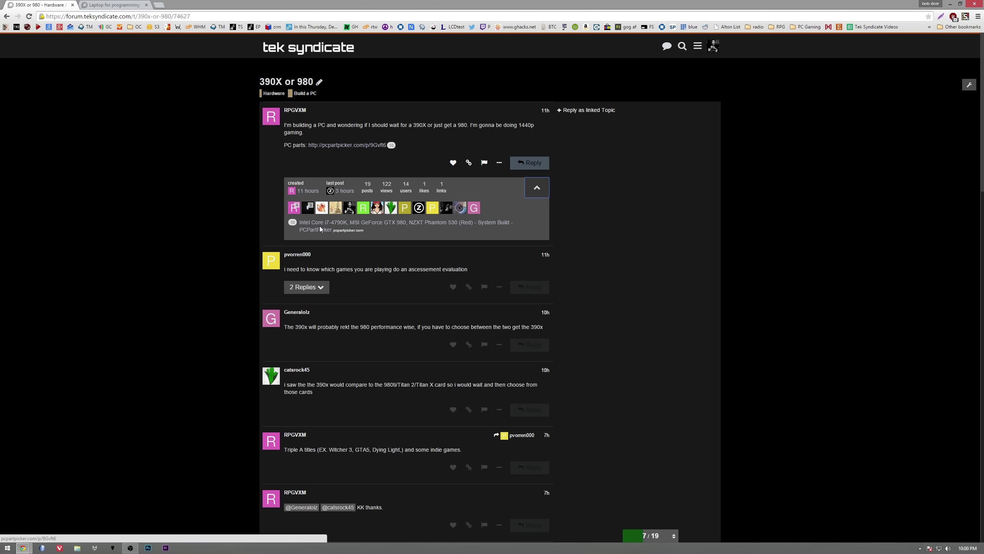
scroll(97, 355, down, 14)
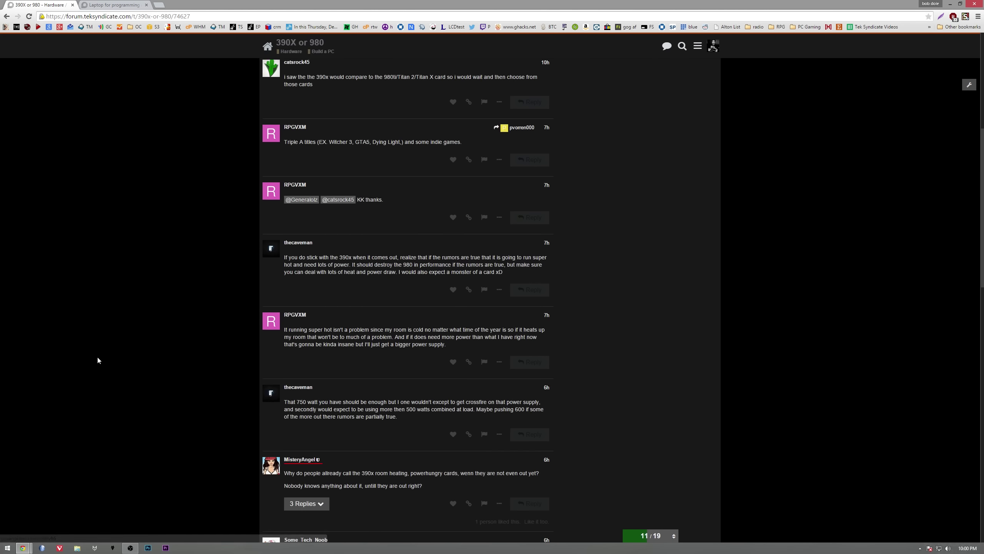
scroll(116, 400, up, 14)
key(alt+Left)
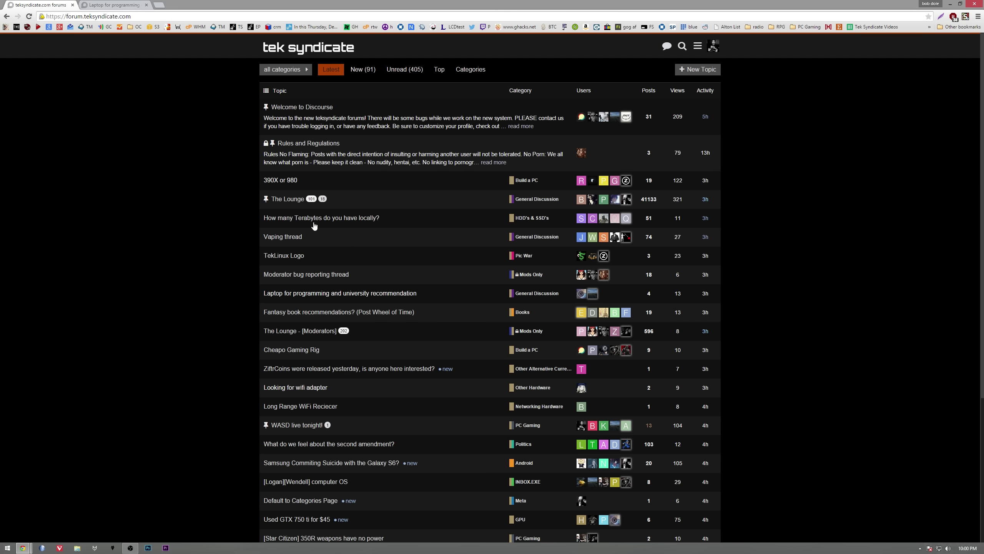
Step: Open The Lounge, jump to its first post, and summarize the topic to view only its most interesting posts
click(290, 200)
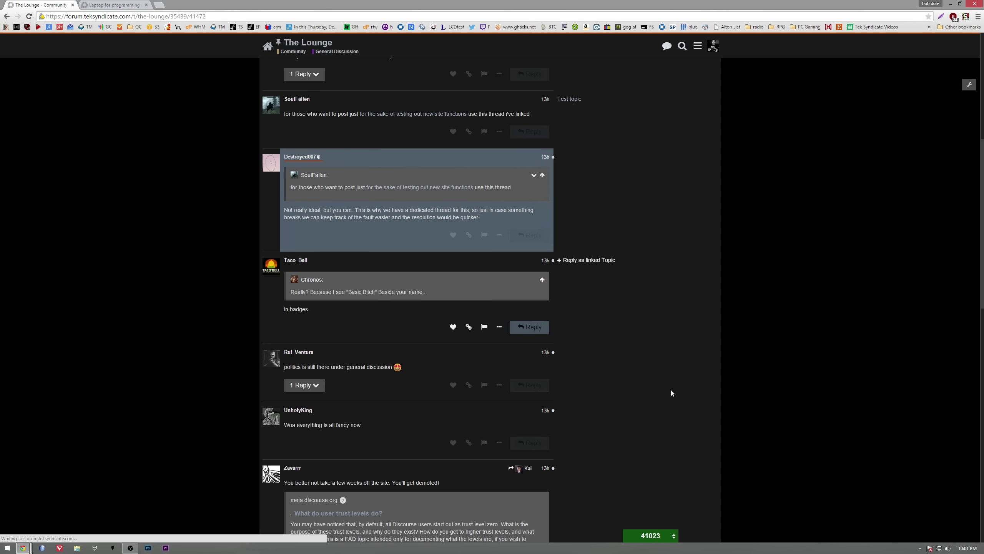
click(663, 539)
click(675, 502)
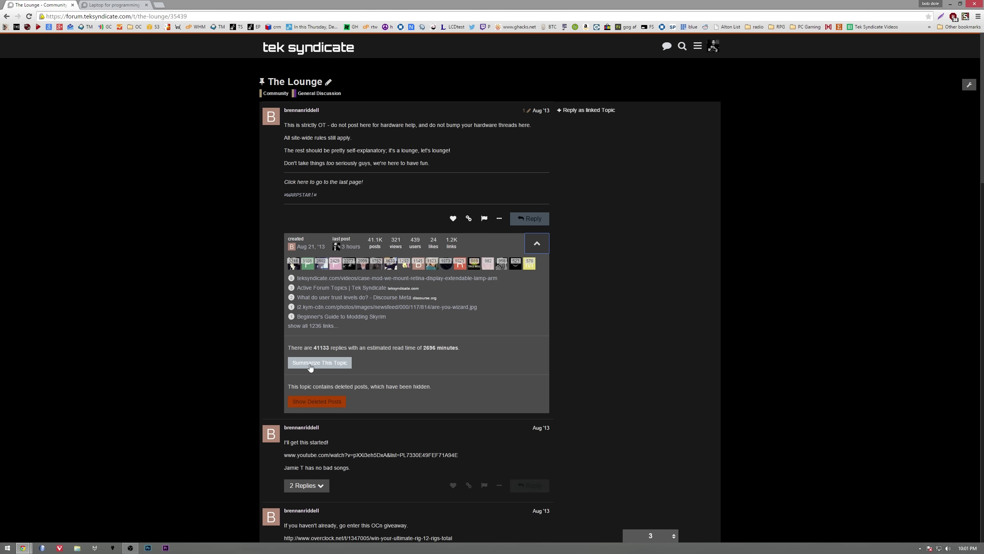
click(327, 364)
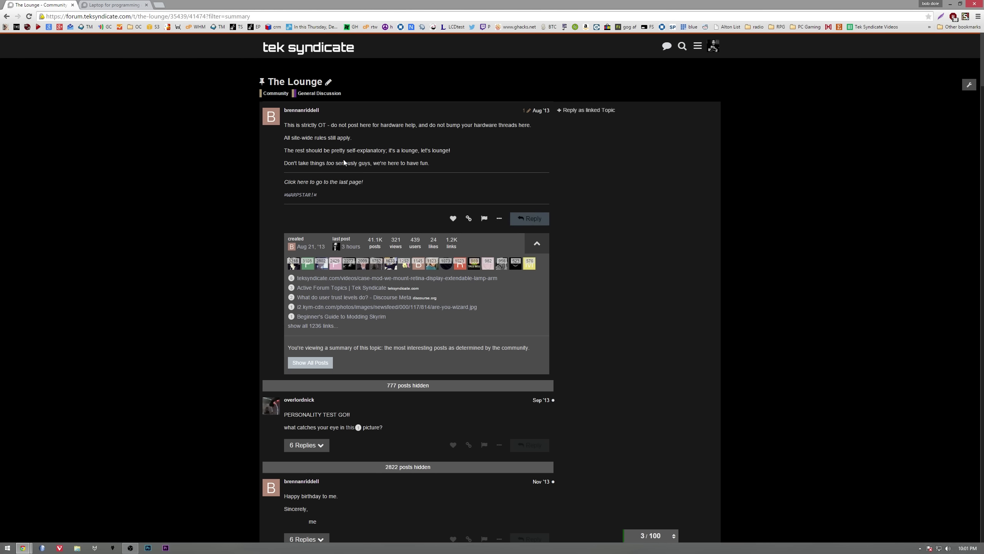
scroll(133, 323, down, 5)
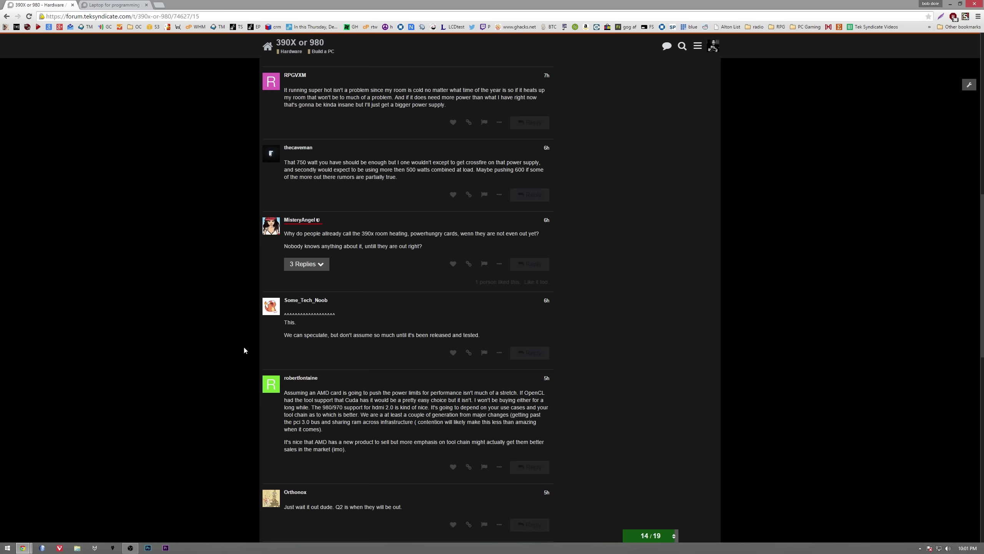
Step: Look through the replies in the "390X or 980" topic and return to its first post
scroll(248, 349, up, 15)
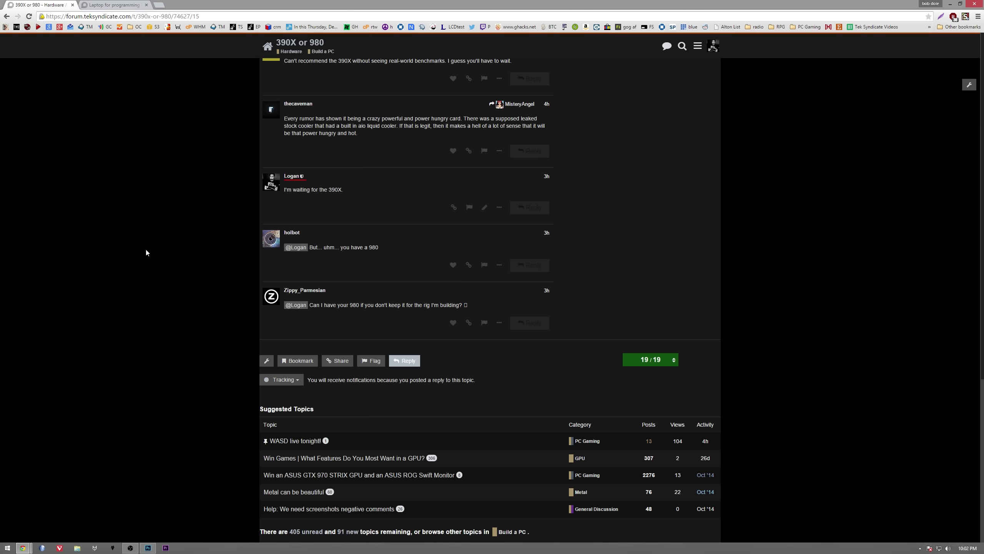
scroll(146, 252, up, 20)
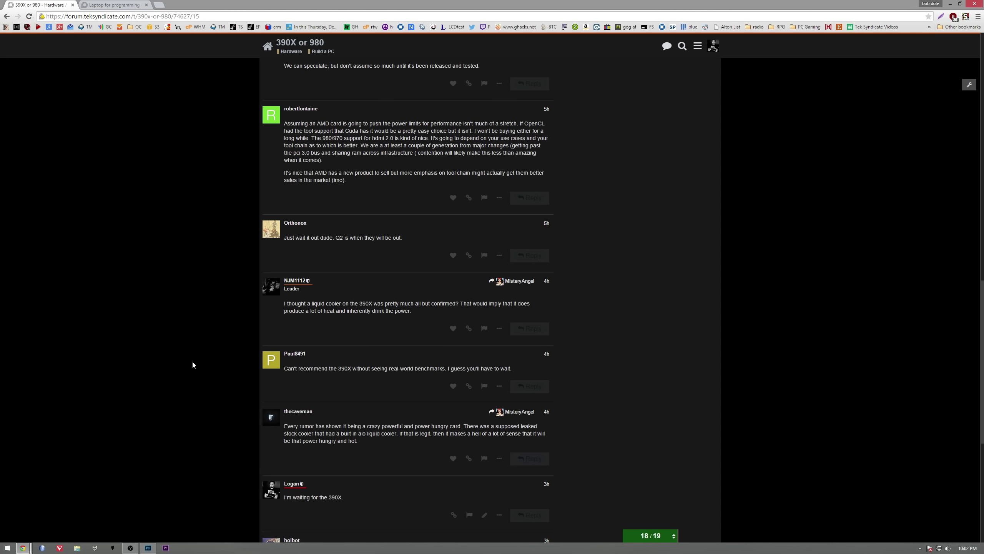
scroll(122, 273, up, 3)
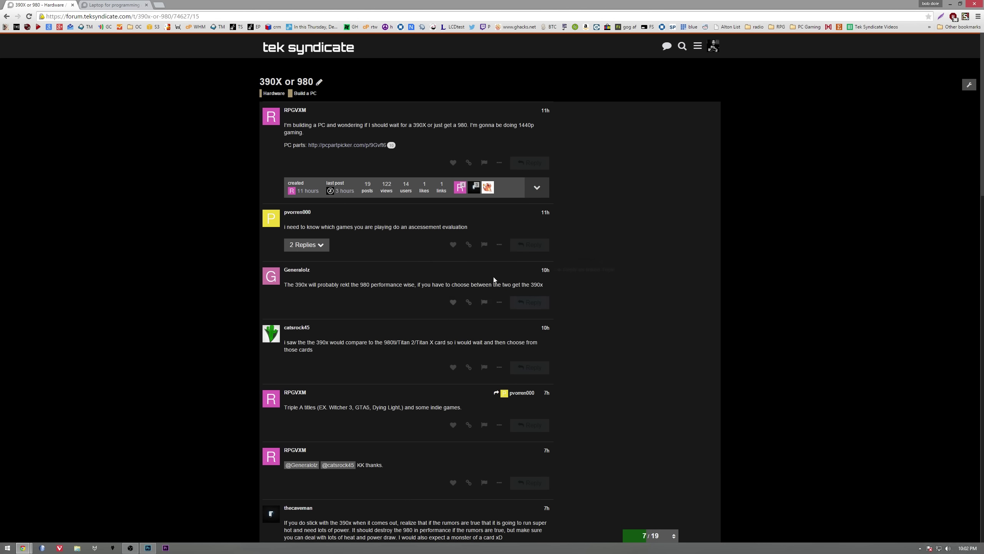
scroll(531, 311, down, 6)
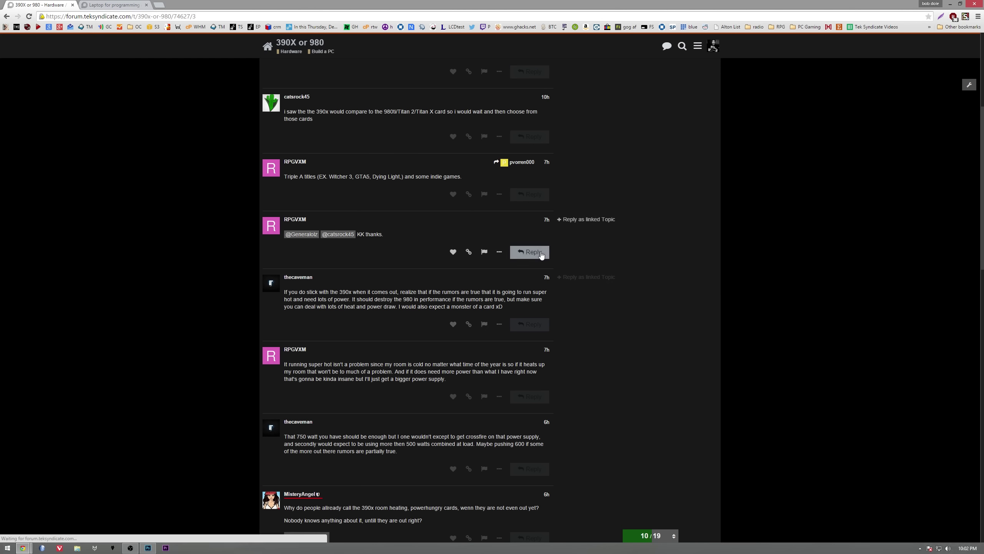
scroll(128, 345, up, 6)
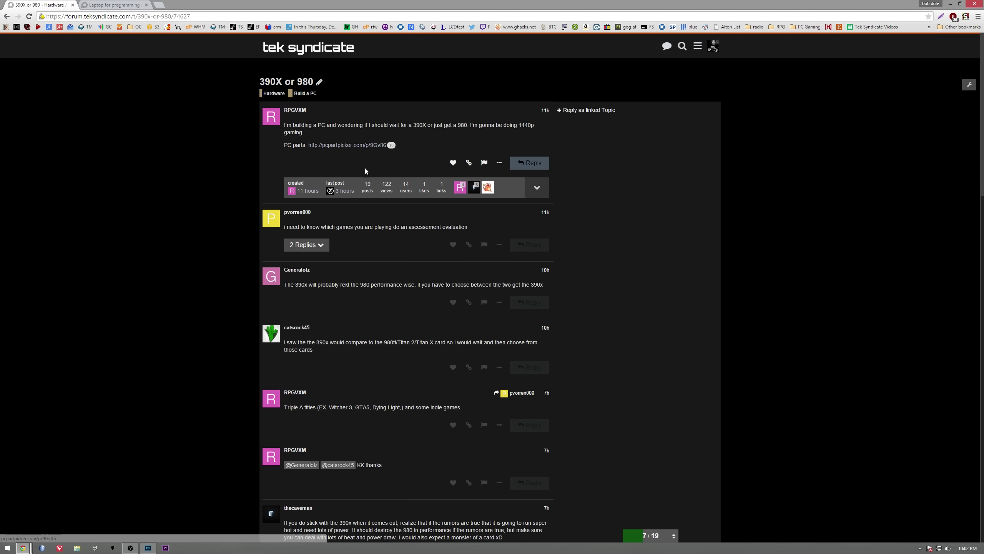
Step: Start a reply quoting the full text of the post about room-heating 390x cards, shrink the composer's height, and cancel the reply
scroll(251, 267, down, 8)
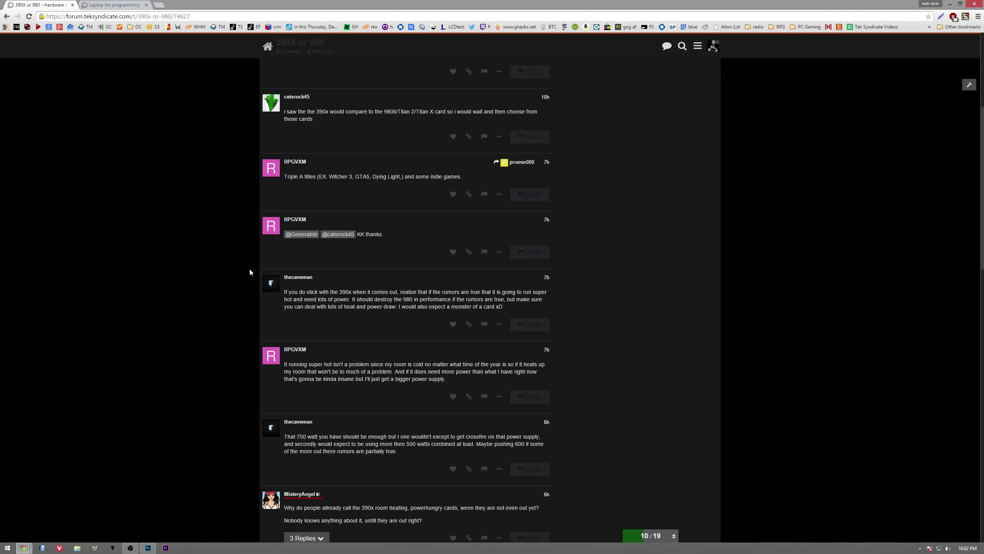
scroll(172, 361, down, 2)
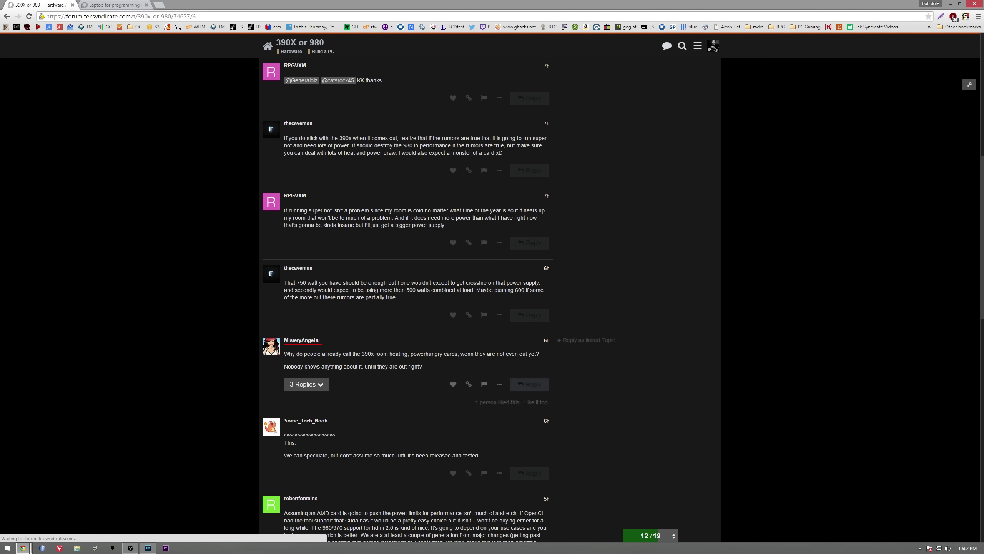
drag(422, 369, 290, 354)
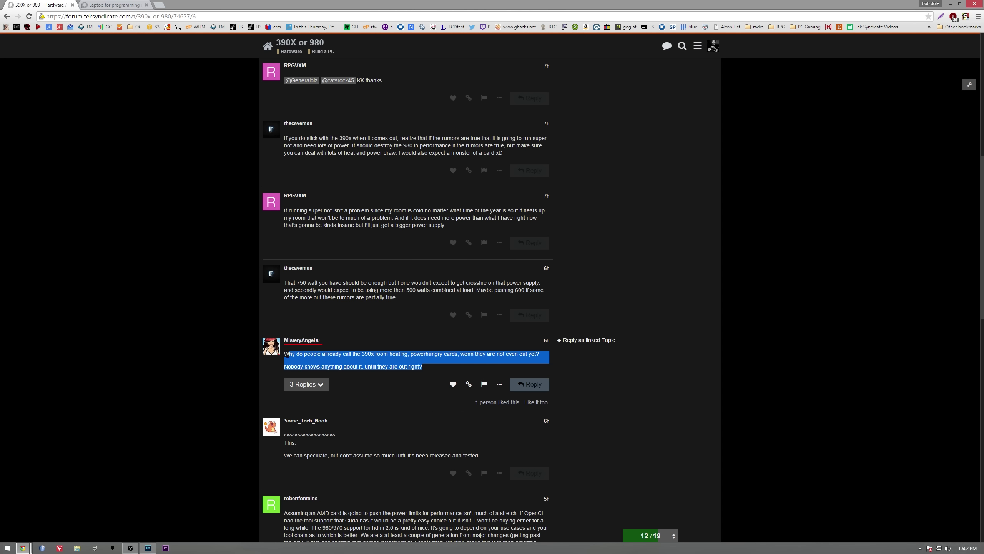
click(529, 384)
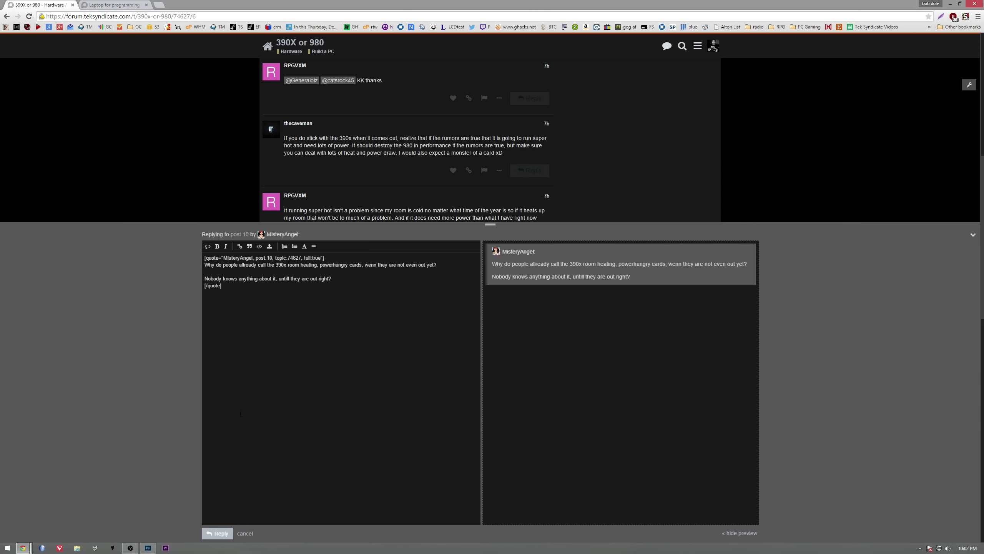
drag(489, 169, 475, 379)
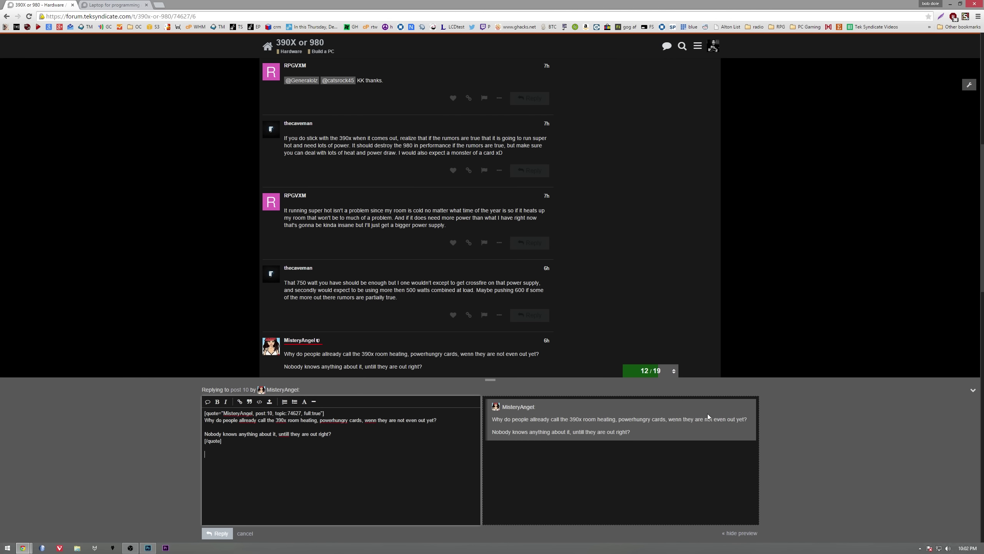
click(245, 533)
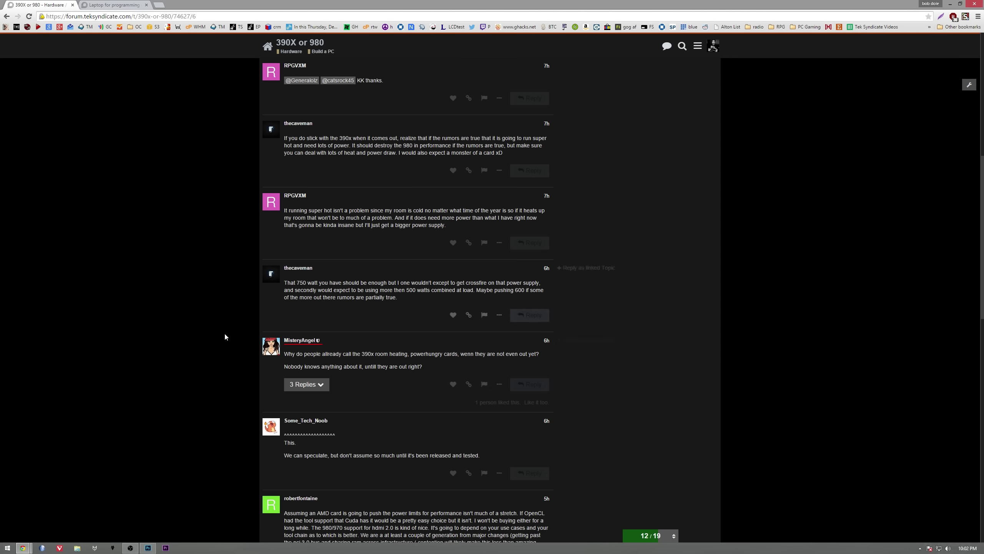
Step: View the replies nested under the post about room-heating 390x cards twice, collapsing them each time
scroll(224, 334, up, 6)
scroll(361, 351, down, 8)
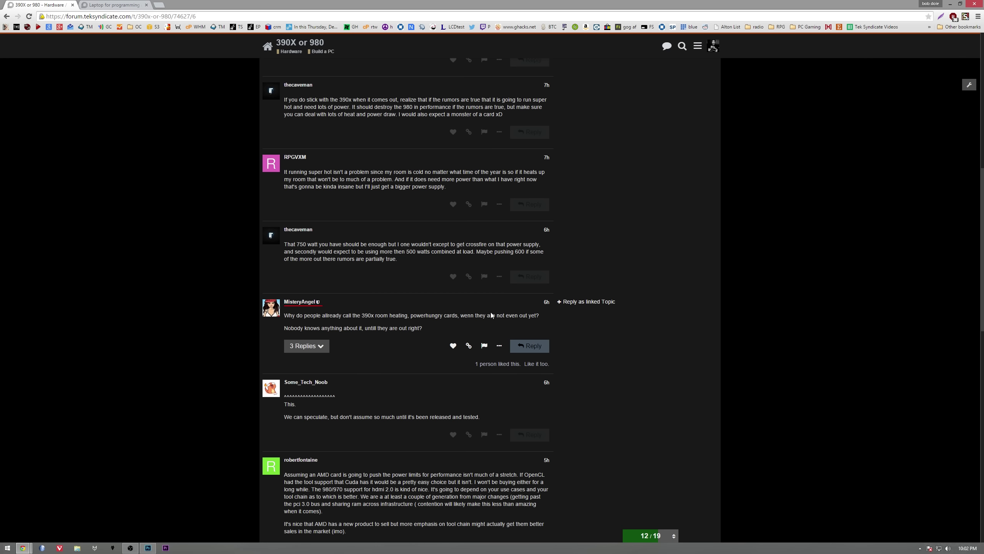
click(325, 349)
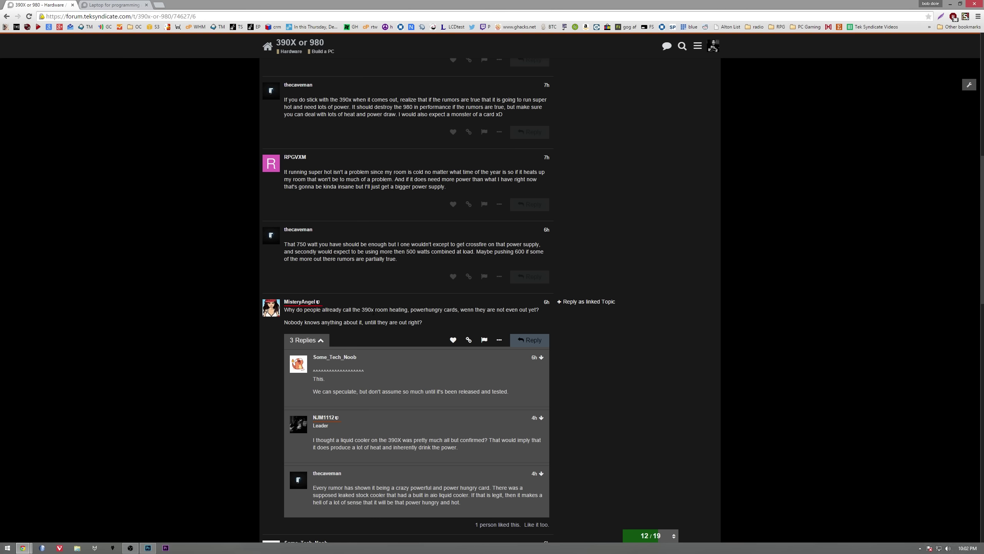
click(322, 341)
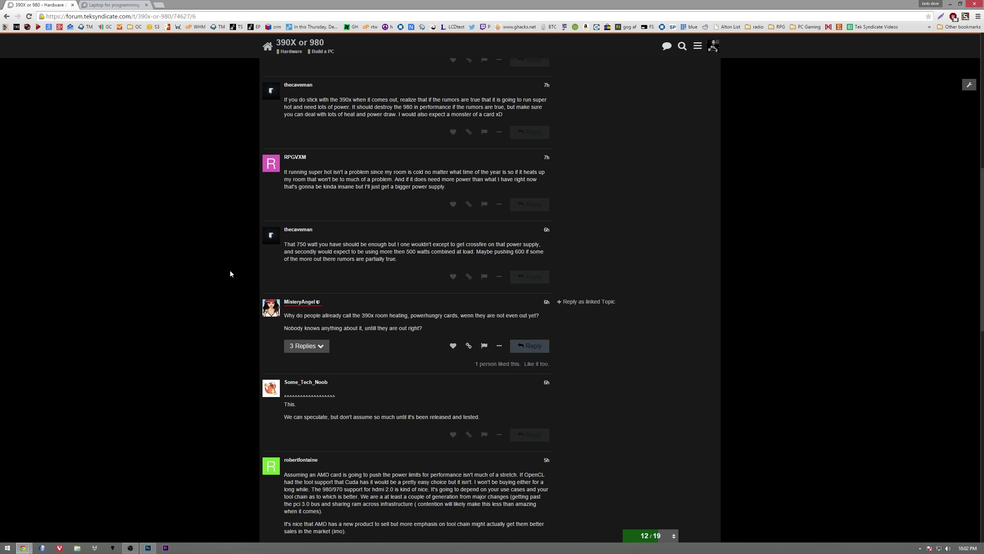
scroll(208, 286, down, 3)
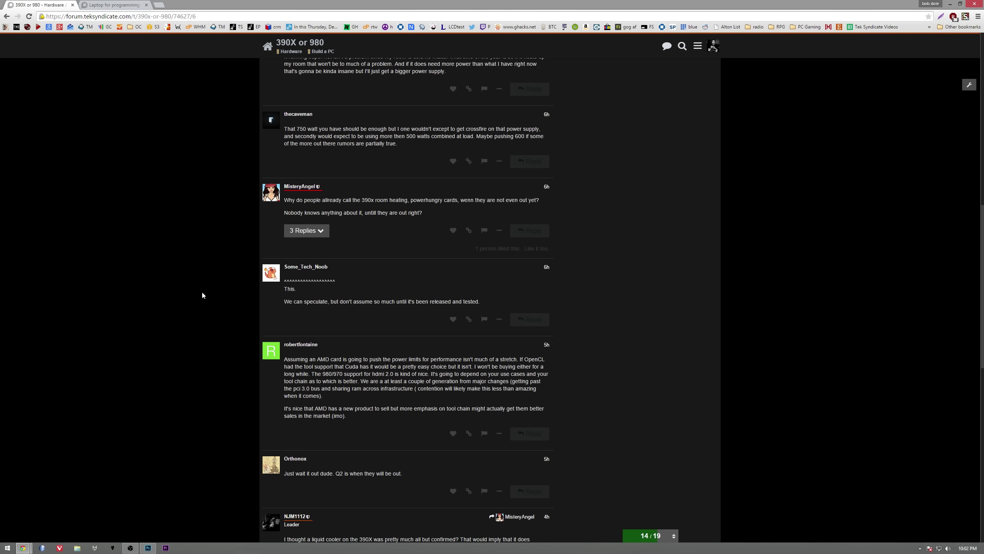
click(316, 230)
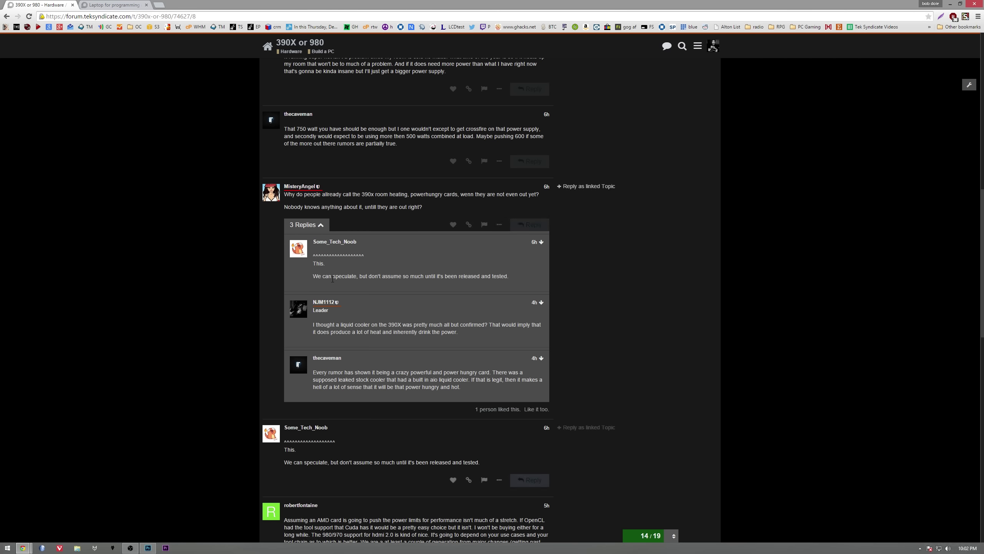
click(321, 225)
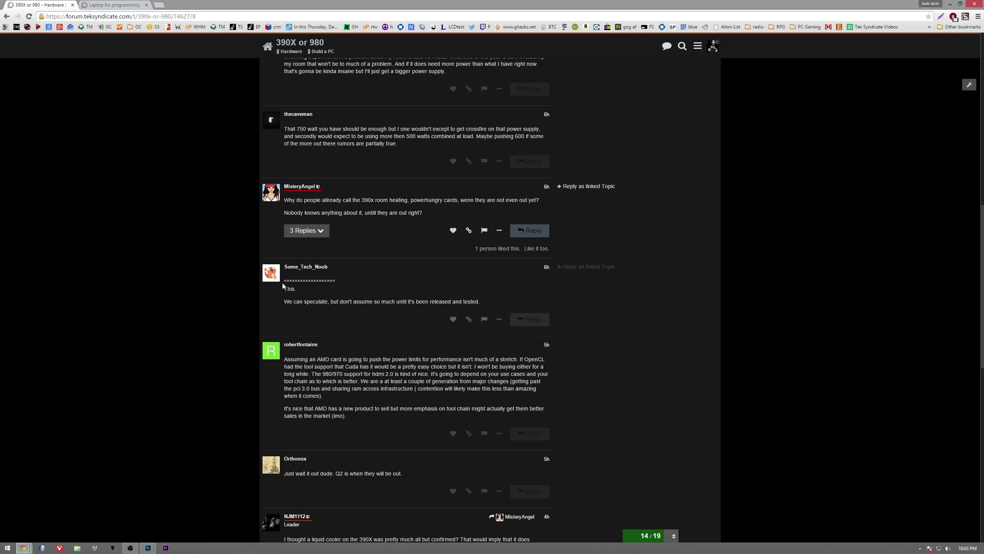
Step: Select the text of the post about room-heating 390x cards and reply to it as a linked topic
drag(430, 213, 284, 198)
click(410, 231)
click(574, 186)
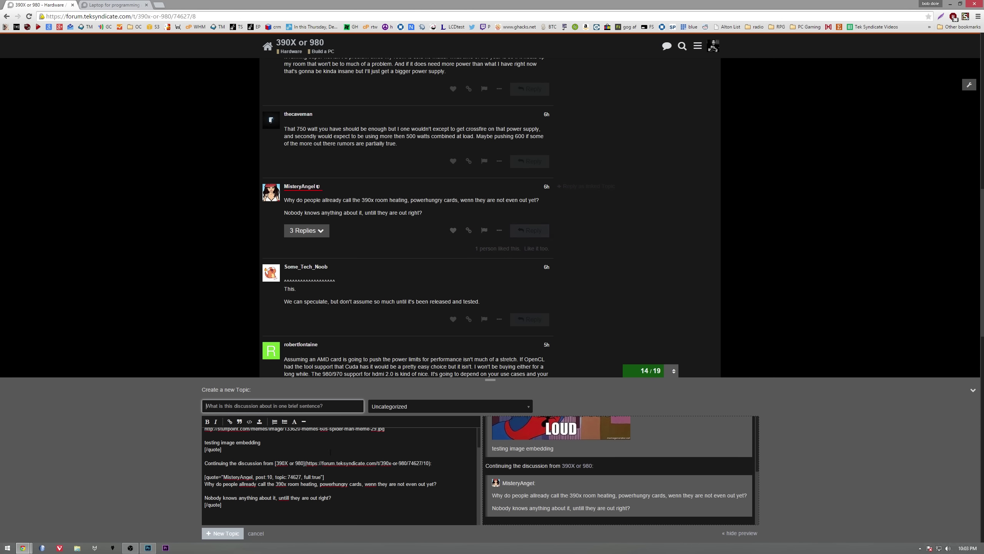
Step: Examine the linked topic draft's quotes, discussion links and embedded image in the editor and its preview
scroll(543, 463, up, 4)
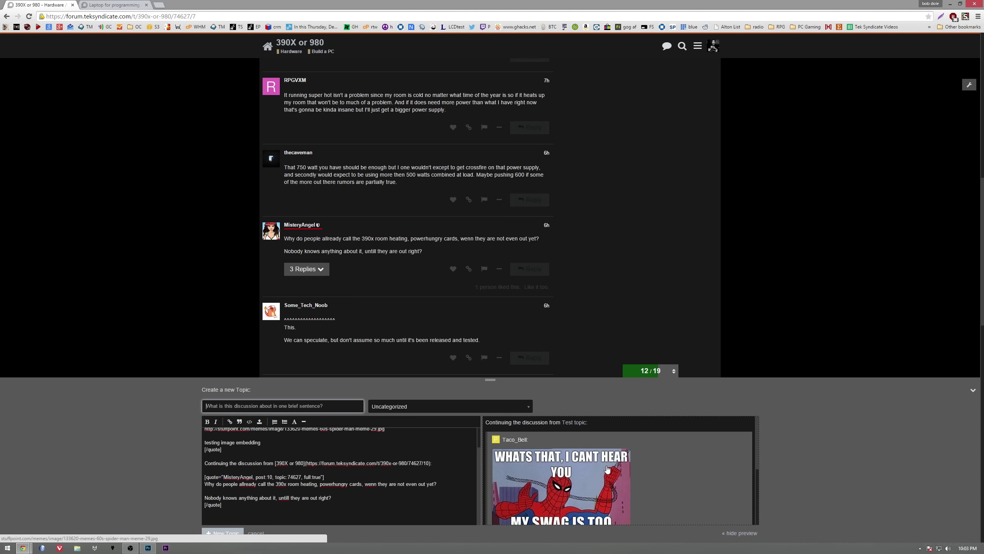
scroll(554, 481, down, 4)
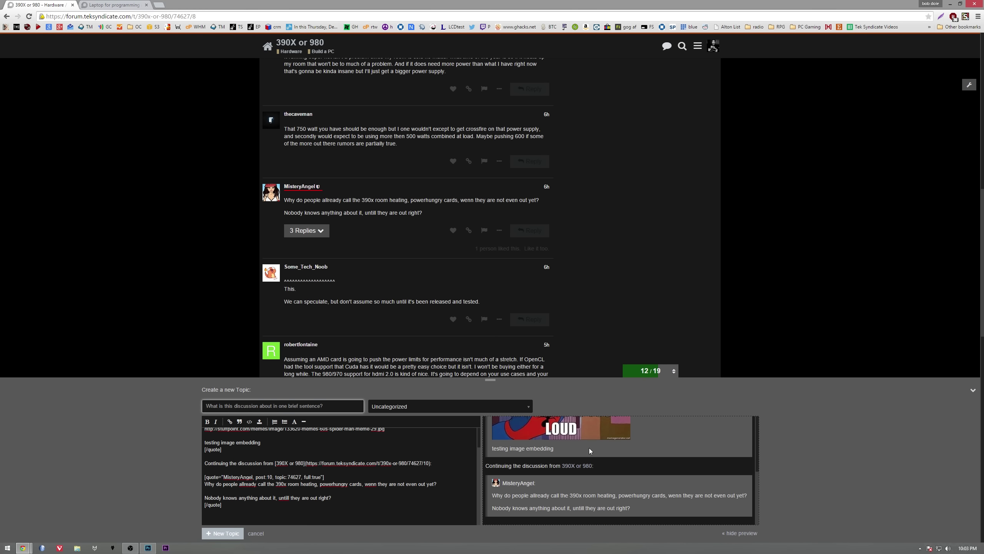
scroll(313, 471, up, 3)
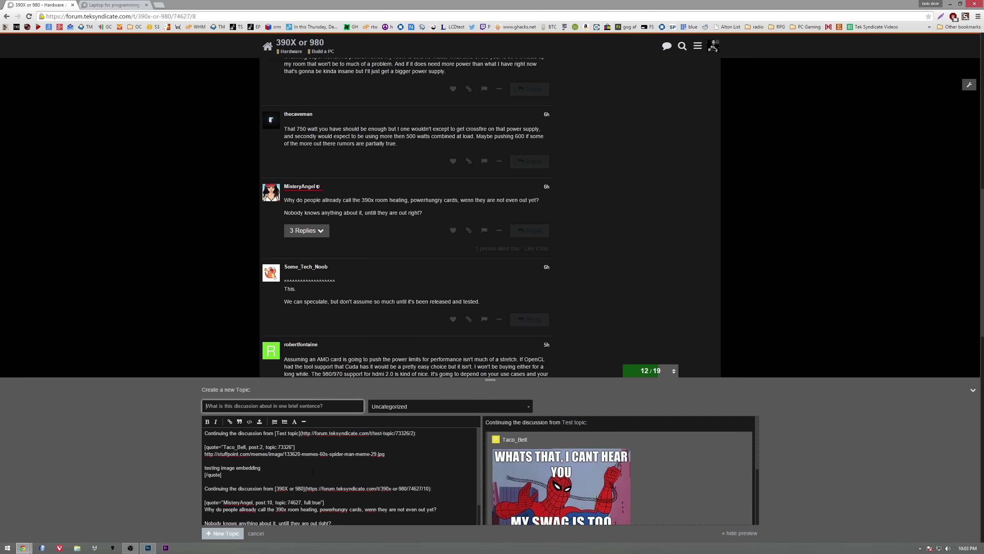
scroll(313, 471, down, 3)
scroll(240, 471, up, 3)
scroll(569, 460, down, 5)
scroll(568, 461, up, 4)
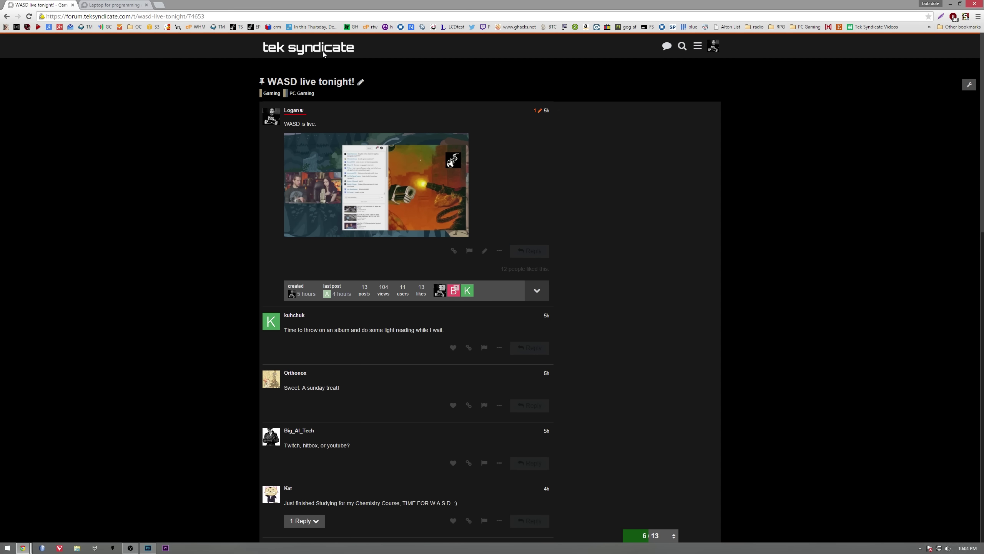
Step: Return to the forum's home page and look through the list of latest topics
click(336, 44)
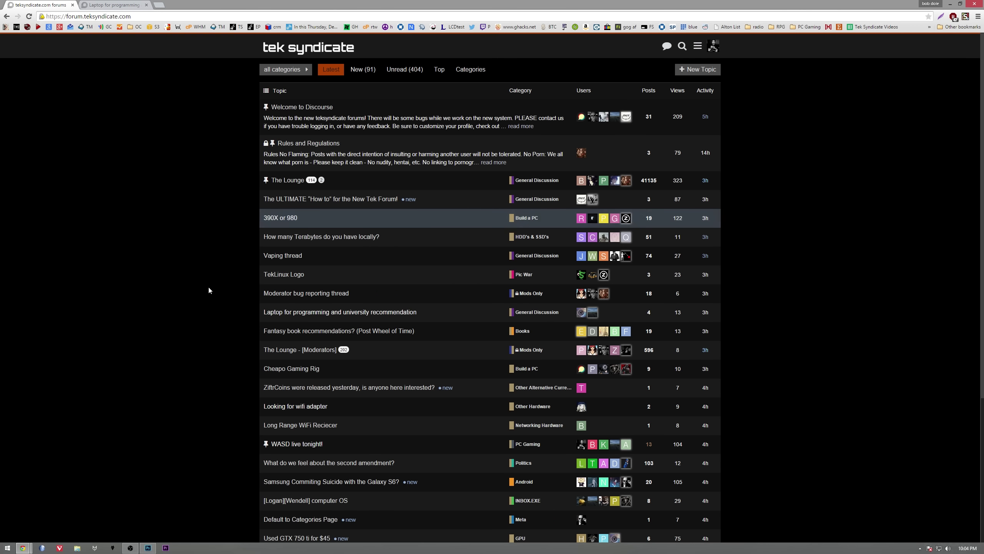
scroll(209, 289, down, 3)
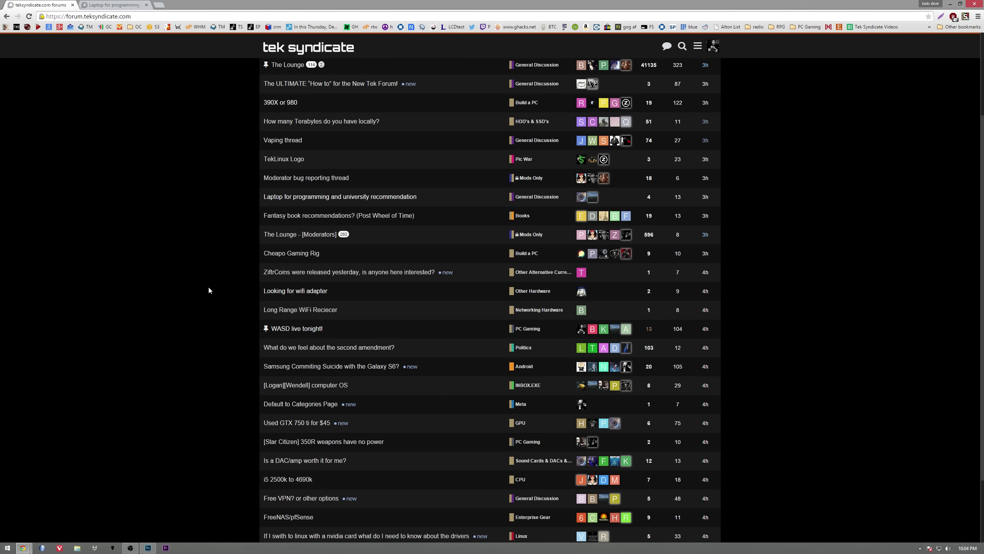
scroll(209, 290, down, 2)
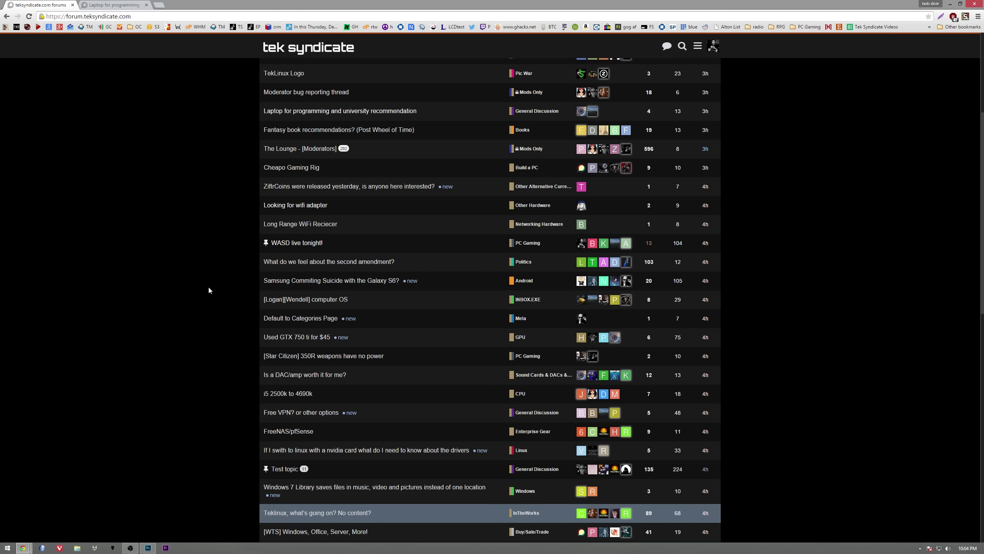
scroll(209, 290, up, 5)
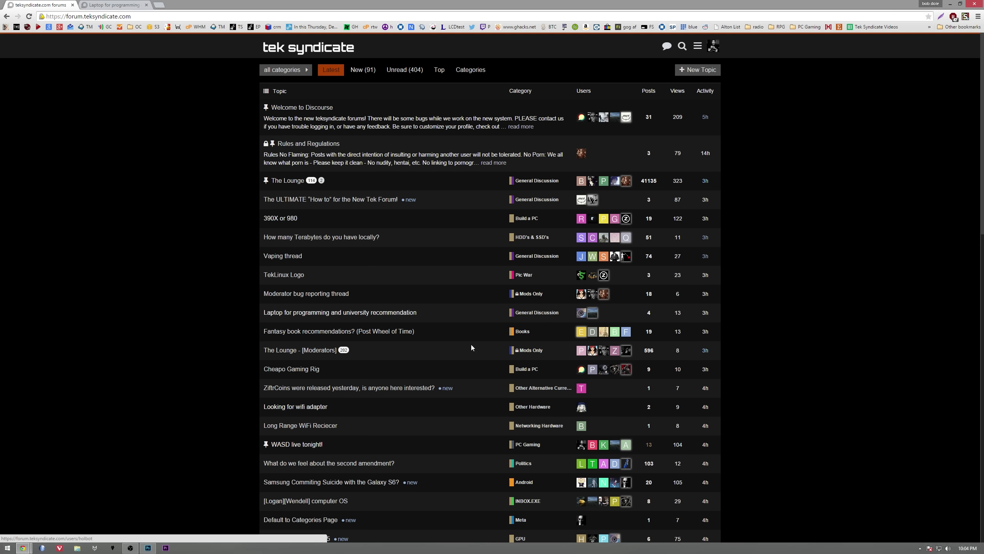
Step: View the user cards of posters in the "TekLinux Logo" and "The ULTIMATE "How to" for the New Tek Forum!" topics, and close the last card
click(603, 275)
click(582, 275)
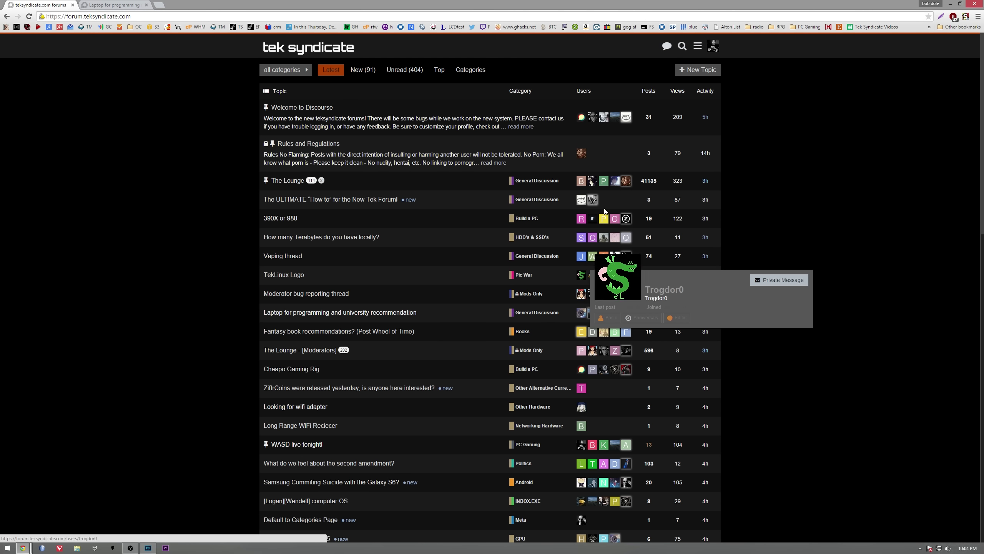
click(592, 200)
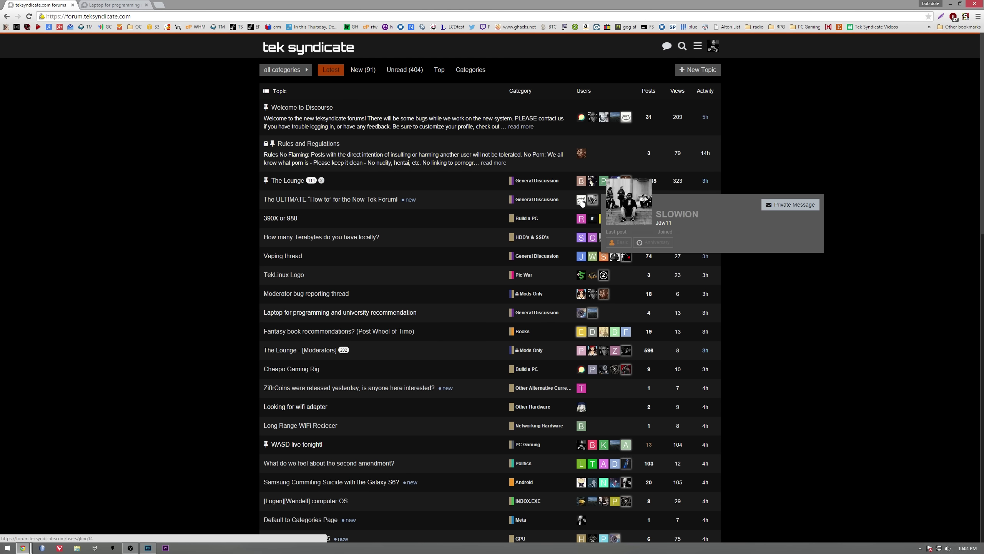
click(581, 200)
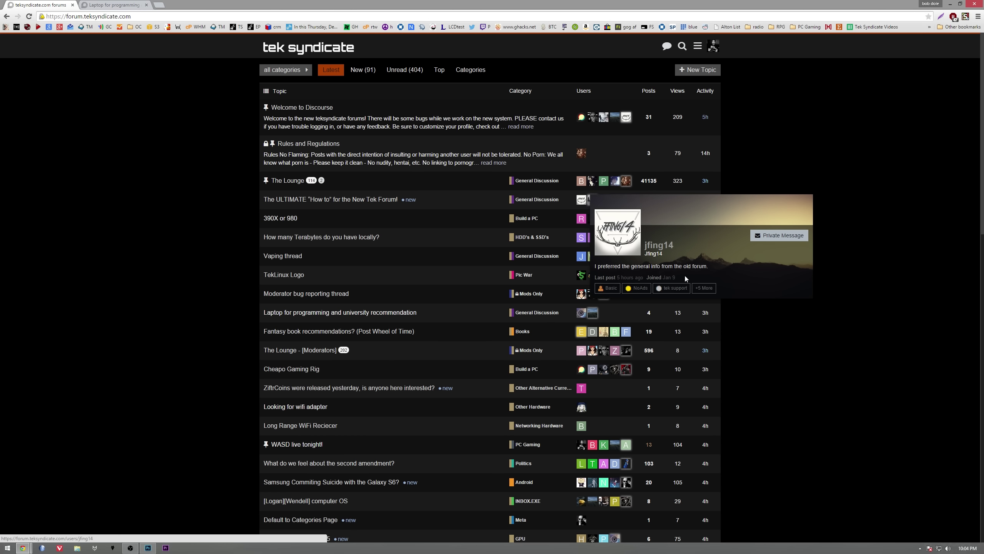
click(738, 228)
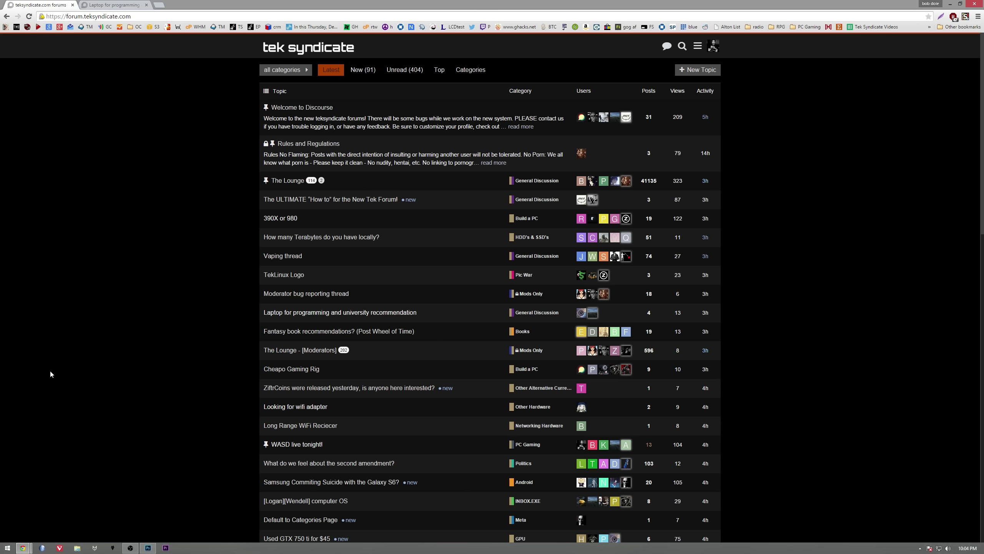